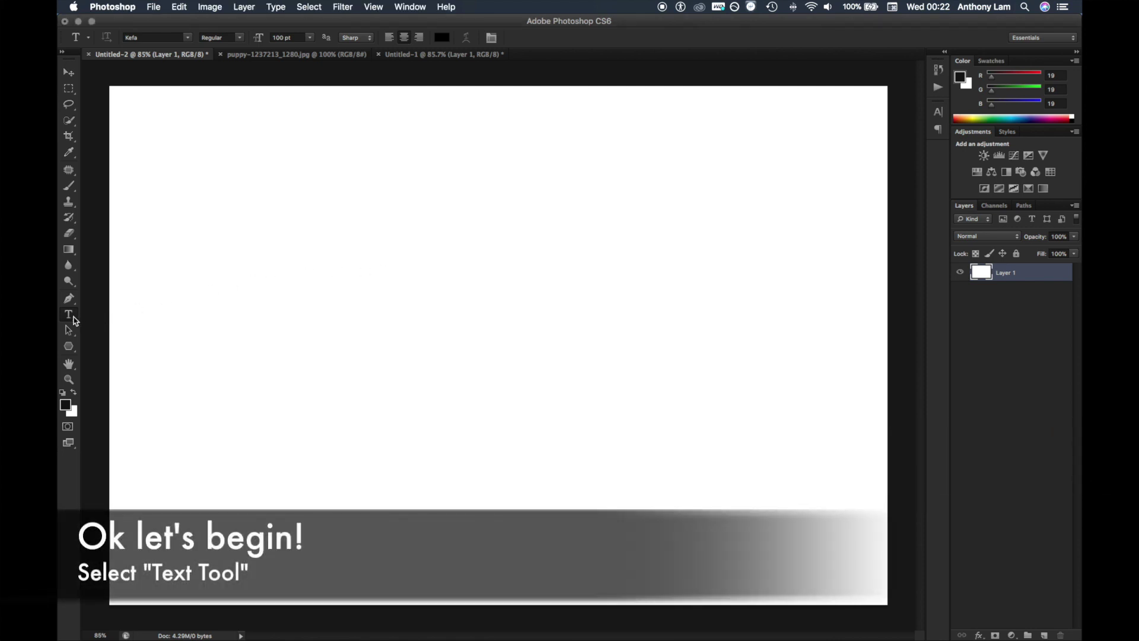
Set up the Horizontal Type Tool with the Impact font at 270 pt
{"action": "left_click_drag", "start_coordinate": [77, 317], "coordinate": [94, 311]}
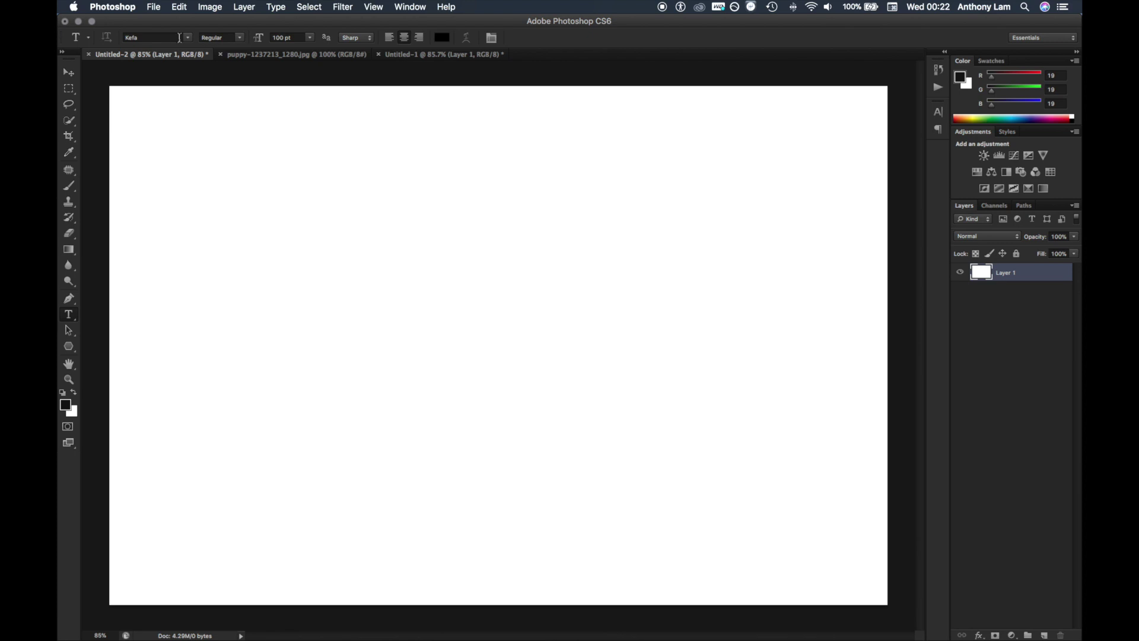
{"action": "left_click", "coordinate": [155, 37]}
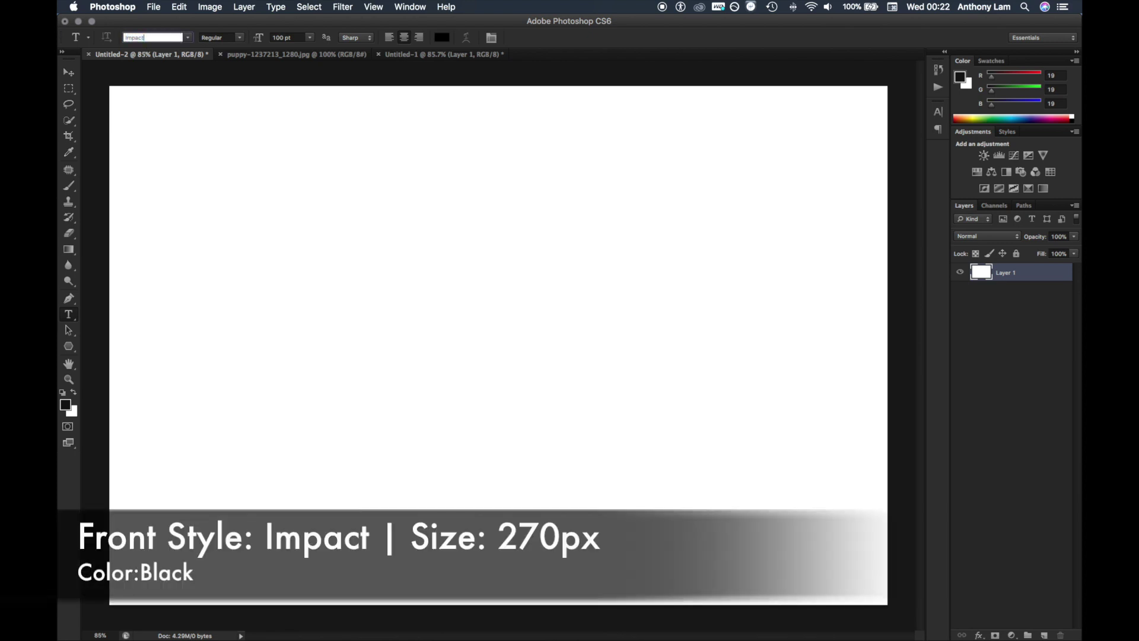
{"action": "type", "text": "Impact"}
{"action": "left_click", "coordinate": [286, 37]}
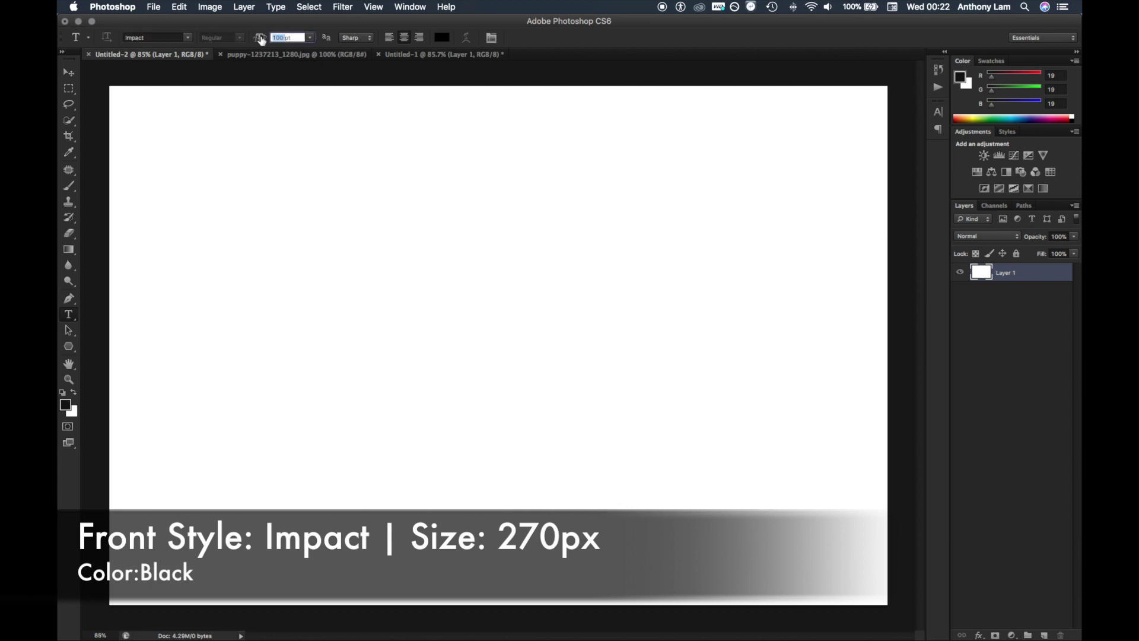
{"action": "type", "text": "270"}
{"action": "key", "text": "Return"}
Type DOG in a text box across the canvas, commit it and move it lower
{"action": "left_click_drag", "start_coordinate": [234, 167], "coordinate": [810, 497]}
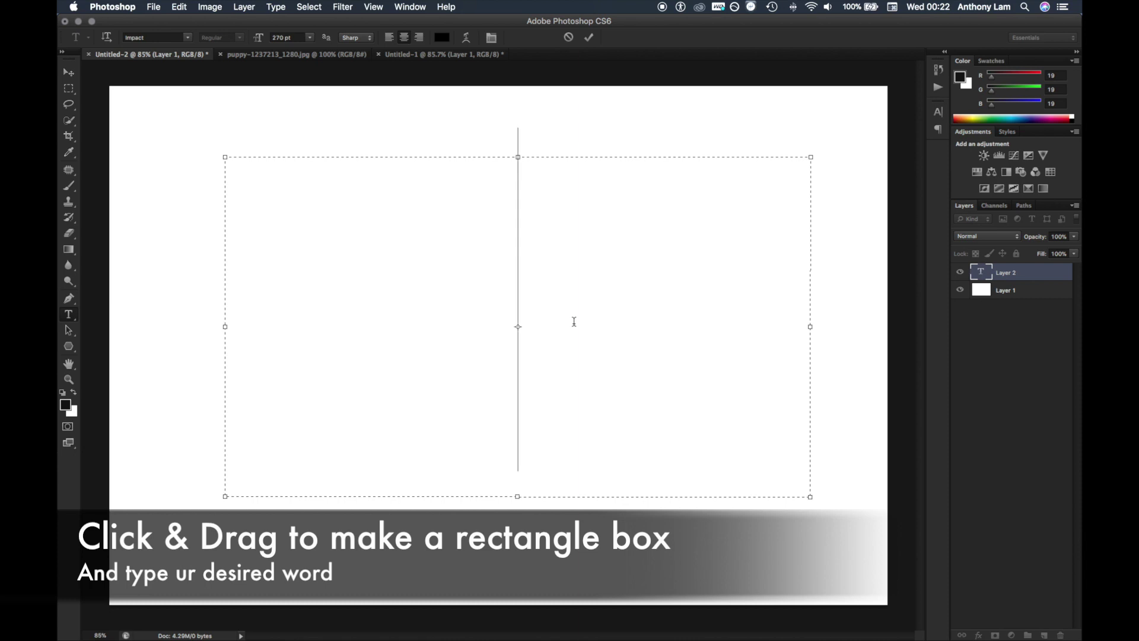
{"action": "type", "text": "DOG"}
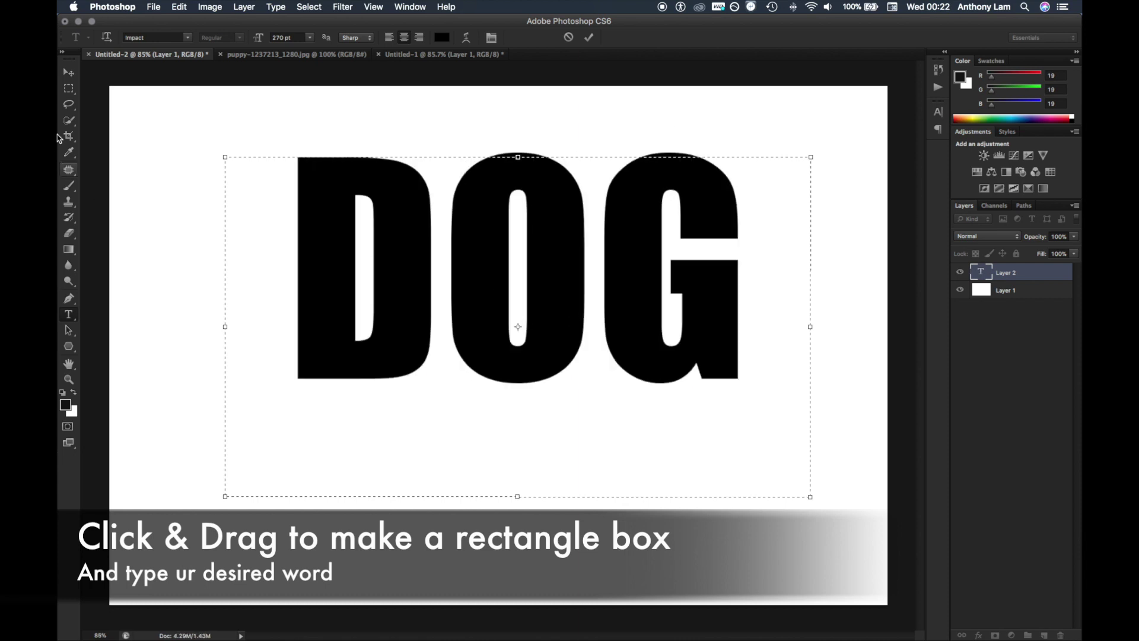
{"action": "left_click", "coordinate": [73, 71]}
{"action": "left_click_drag", "start_coordinate": [491, 260], "coordinate": [497, 315]}
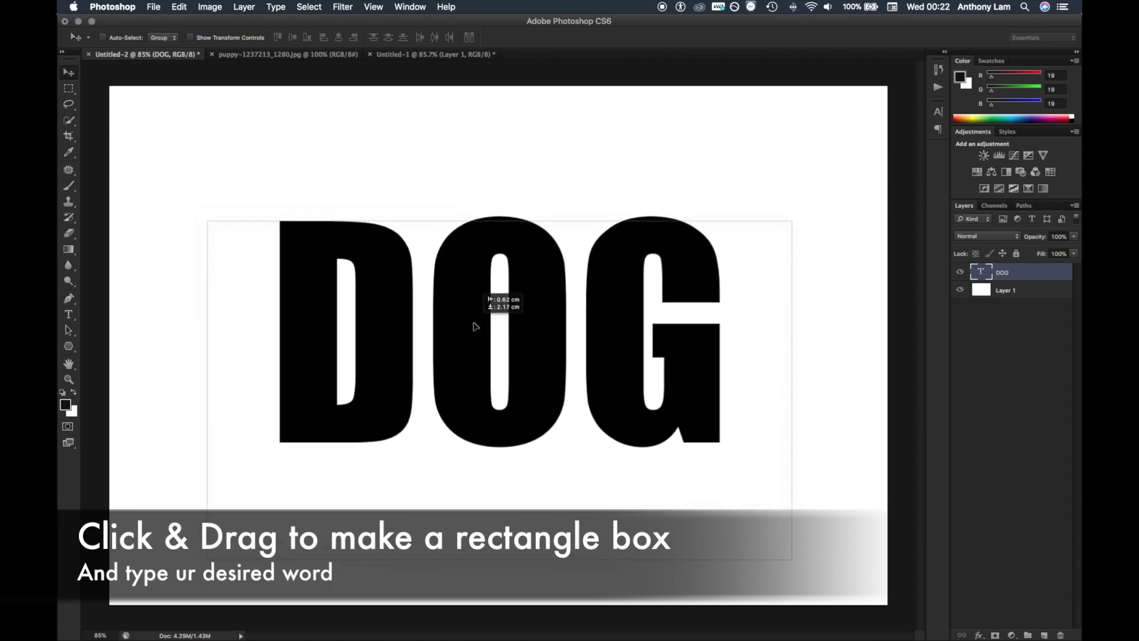
Free-transform the DOG text, keeping its original size and nudging it to the canvas centre
{"action": "key", "text": "ctrl+t"}
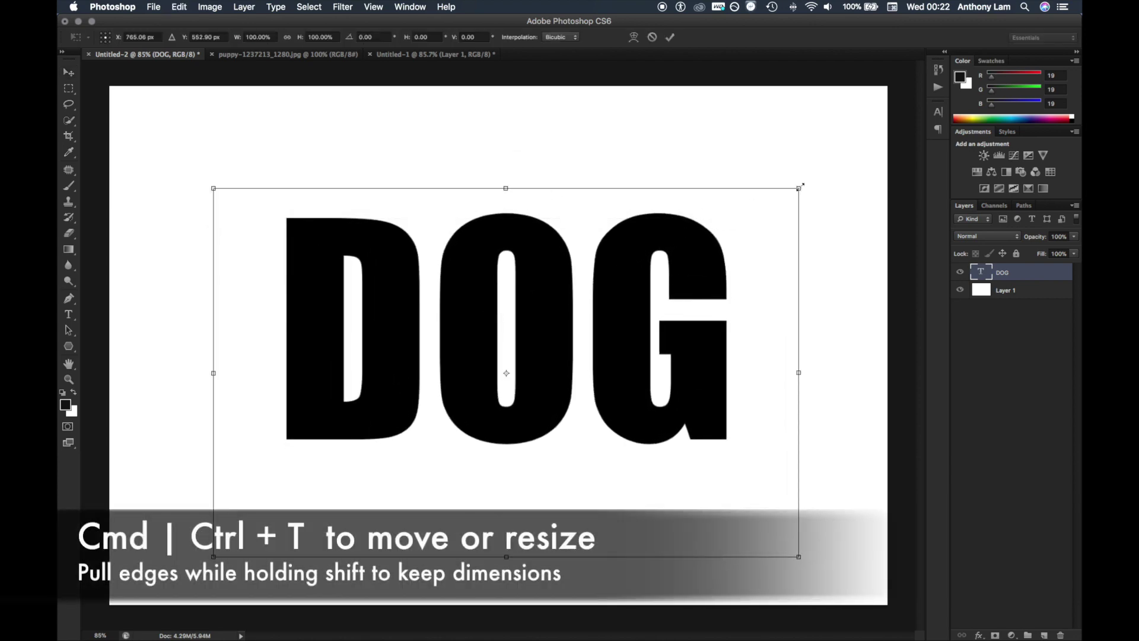
{"action": "left_click_drag", "start_coordinate": [799, 187], "coordinate": [840, 162]}
{"action": "left_click_drag", "start_coordinate": [643, 242], "coordinate": [630, 248]}
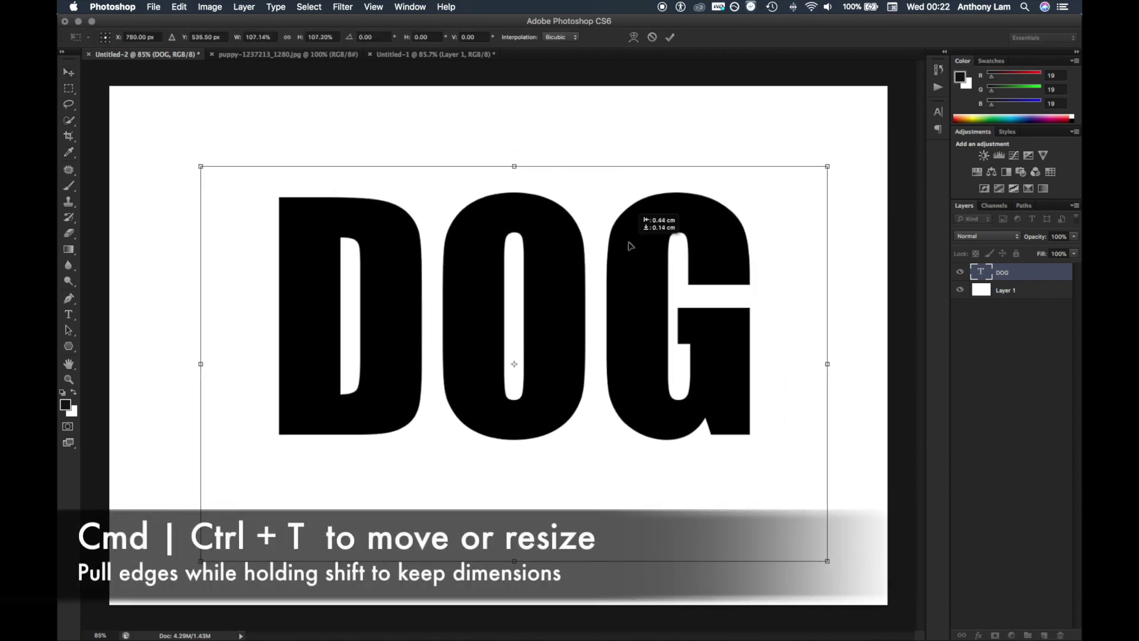
{"action": "key", "text": "ctrl+z"}
{"action": "left_click_drag", "start_coordinate": [574, 257], "coordinate": [574, 251]}
{"action": "left_click", "coordinate": [670, 37]}
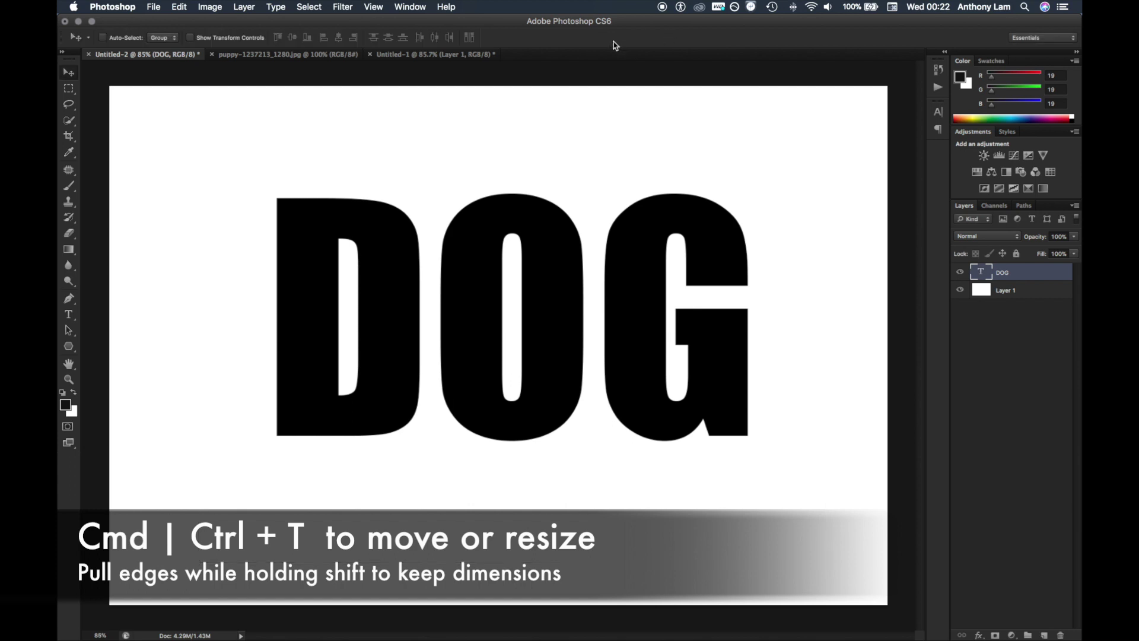
Drag the puppy photo from its own document onto the DOG canvas
{"action": "left_click", "coordinate": [290, 57]}
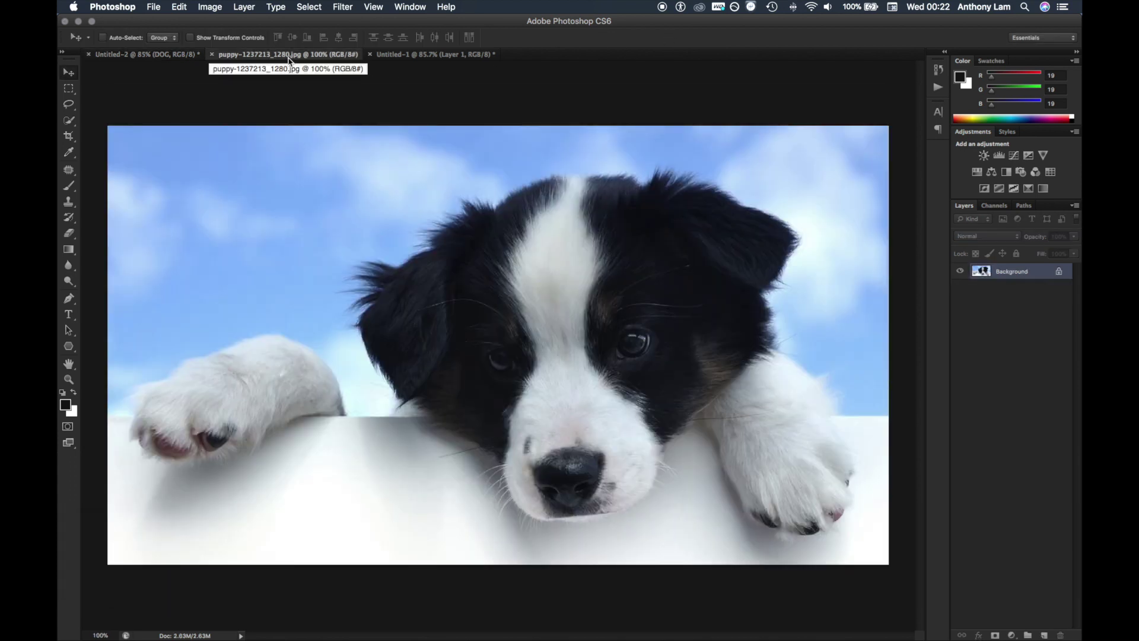
{"action": "left_click_drag", "start_coordinate": [468, 268], "coordinate": [147, 63]}
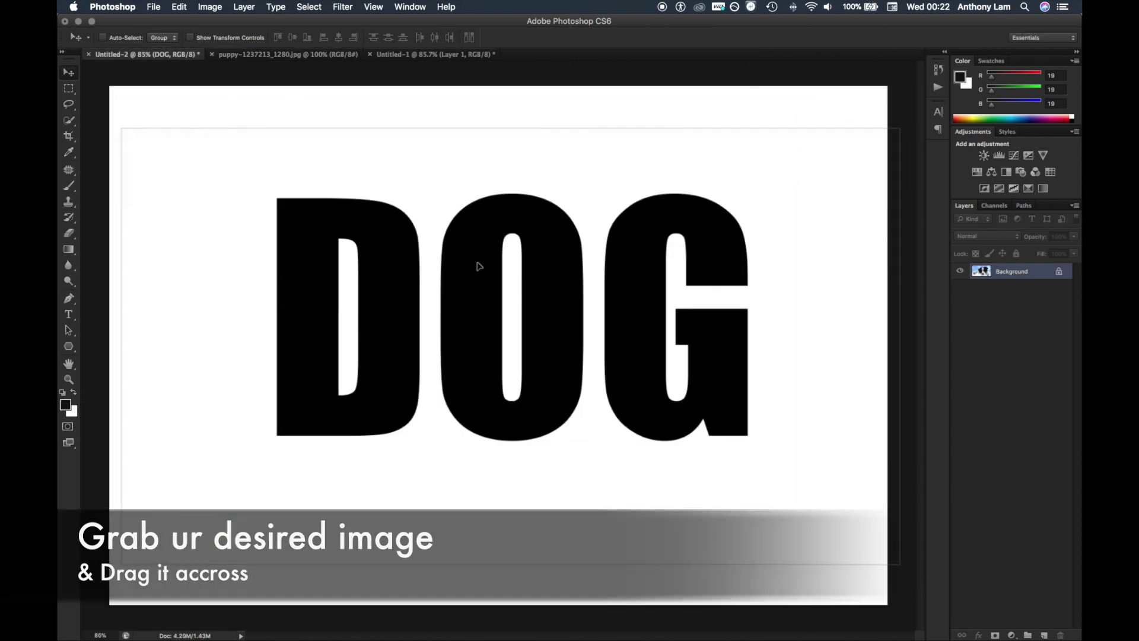
{"action": "left_click_drag", "start_coordinate": [145, 57], "coordinate": [499, 254]}
{"action": "mouse_move", "coordinate": [590, 271]}
{"action": "left_mouse_down"}
{"action": "mouse_move", "coordinate": [555, 266]}
{"action": "mouse_move", "coordinate": [563, 271]}
{"action": "left_mouse_up"}
Scale the puppy photo to about 86% and position it over the DOG text
{"action": "key", "text": "ctrl+t"}
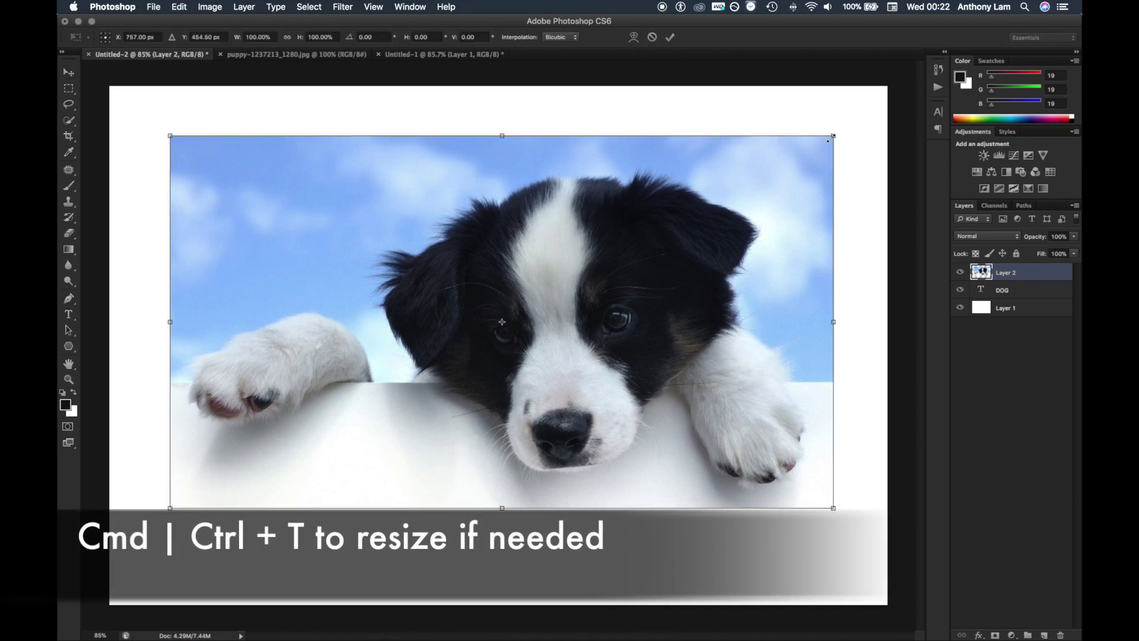
{"action": "left_click_drag", "start_coordinate": [833, 136], "coordinate": [743, 186]}
{"action": "left_click_drag", "start_coordinate": [596, 320], "coordinate": [650, 302]}
{"action": "left_click", "coordinate": [670, 37]}
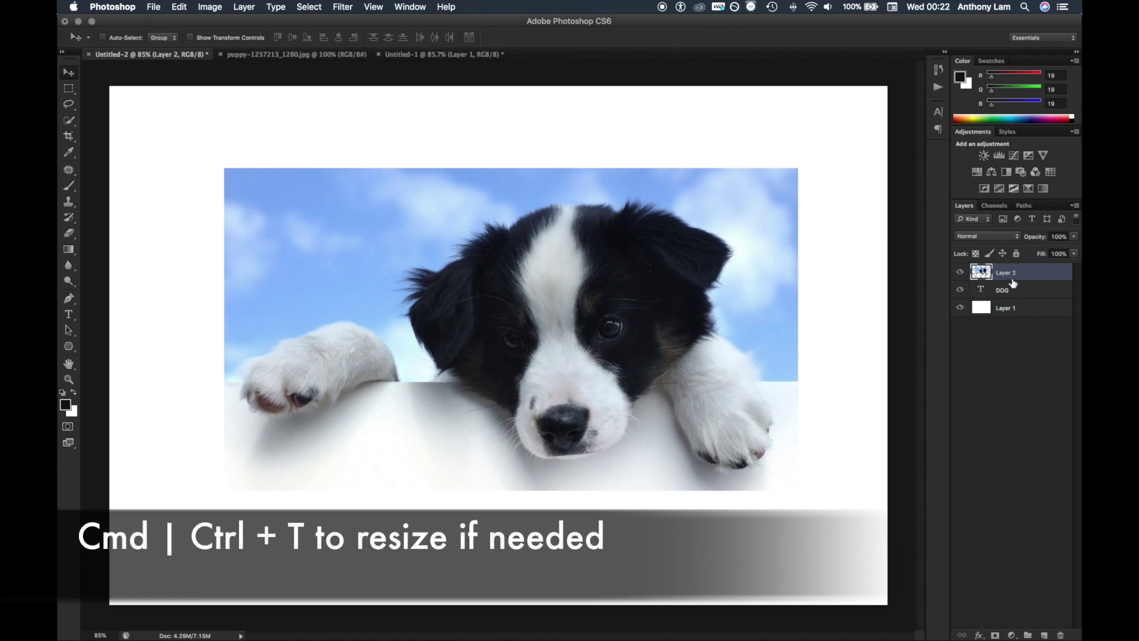
{"action": "right_click", "coordinate": [1032, 274]}
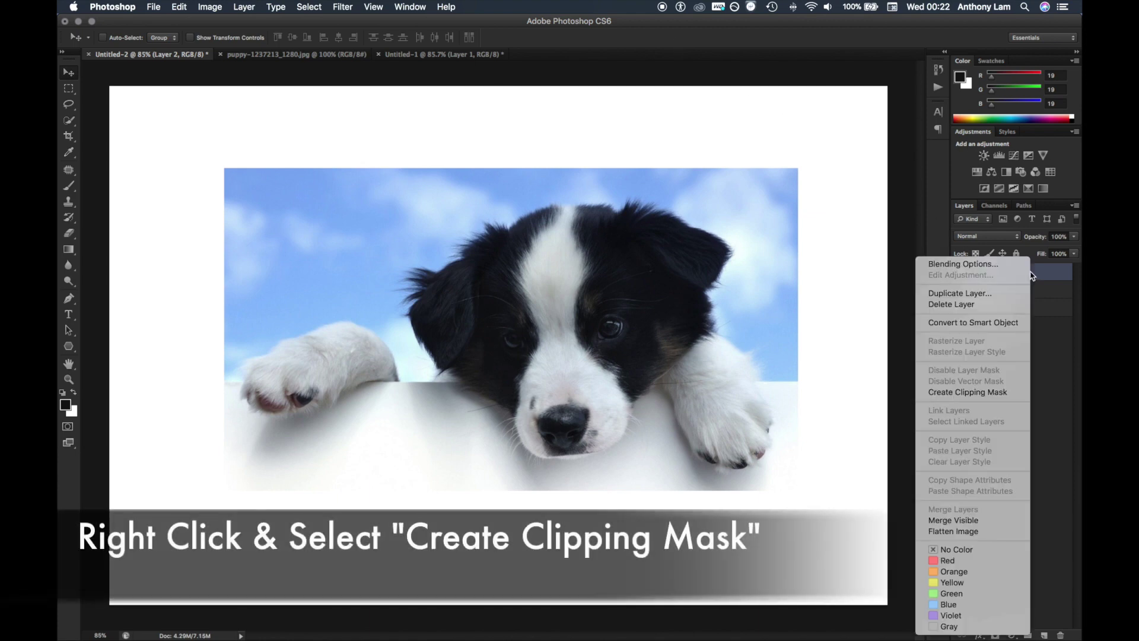
Clip the puppy photo to DOG, shift it left and down, and enlarge it to about 103%
{"action": "left_click", "coordinate": [968, 392]}
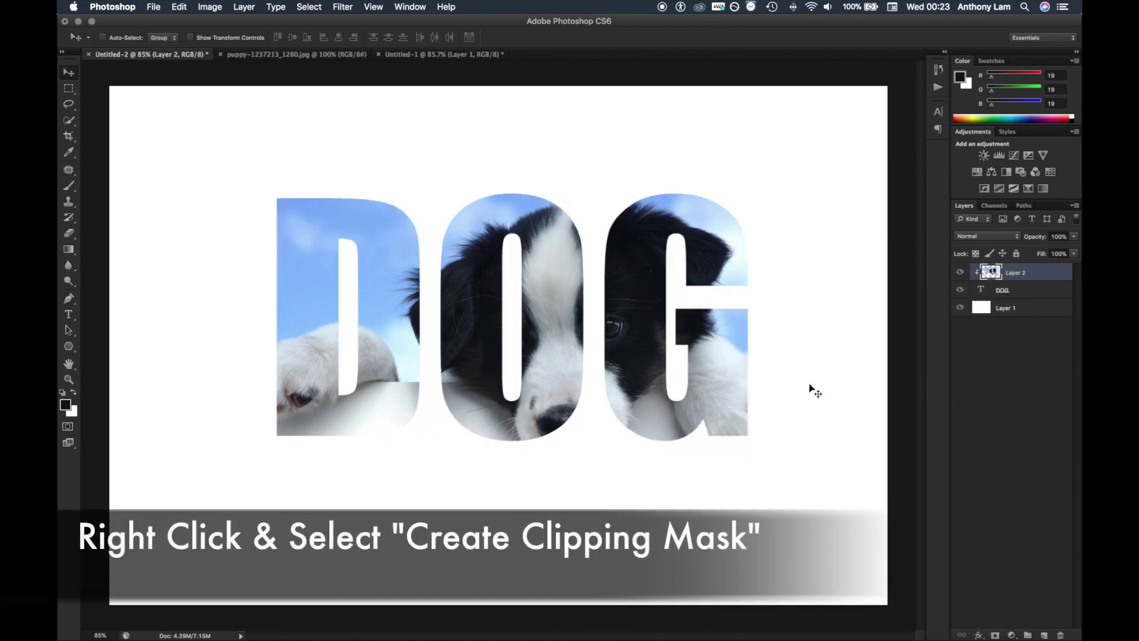
{"action": "key", "text": "ctrl+t"}
{"action": "left_click_drag", "start_coordinate": [618, 330], "coordinate": [592, 347]}
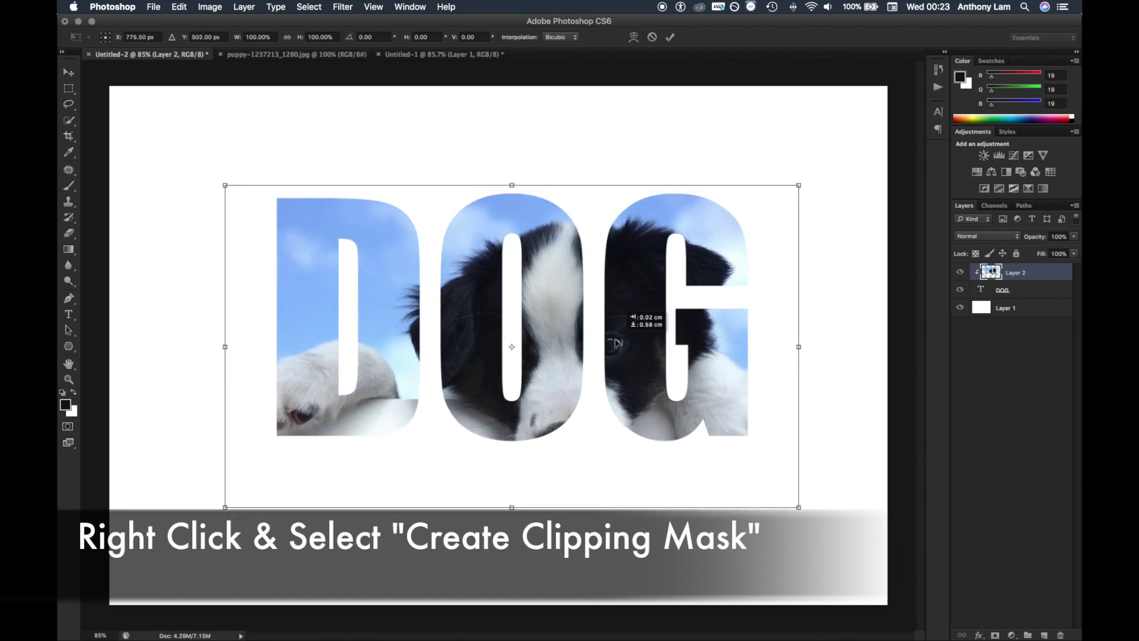
{"action": "left_click_drag", "start_coordinate": [592, 347], "coordinate": [588, 350]}
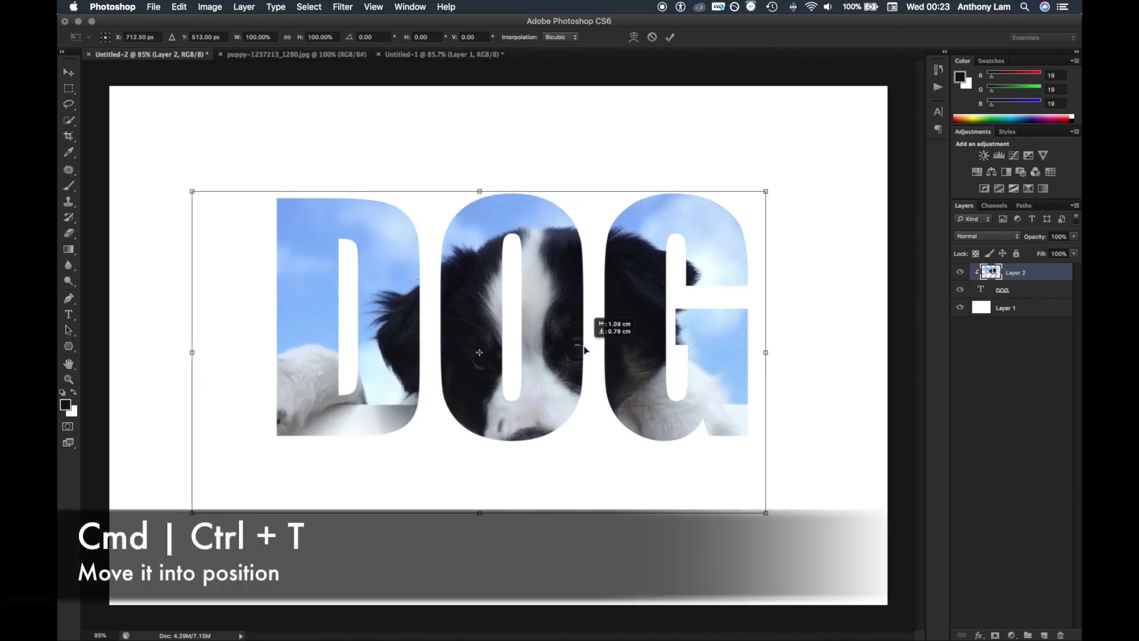
{"action": "left_click_drag", "start_coordinate": [588, 350], "coordinate": [584, 350]}
{"action": "left_click_drag", "start_coordinate": [196, 194], "coordinate": [189, 194]}
{"action": "left_click_drag", "start_coordinate": [758, 191], "coordinate": [767, 187]}
{"action": "left_click_drag", "start_coordinate": [722, 229], "coordinate": [723, 229]}
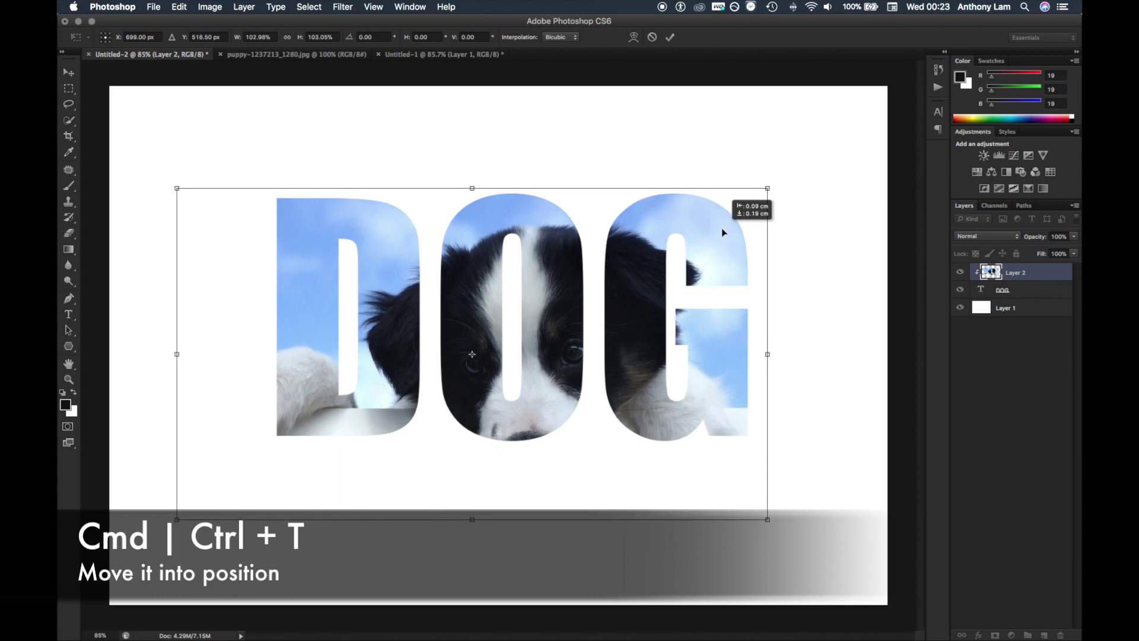
{"action": "left_click", "coordinate": [669, 38]}
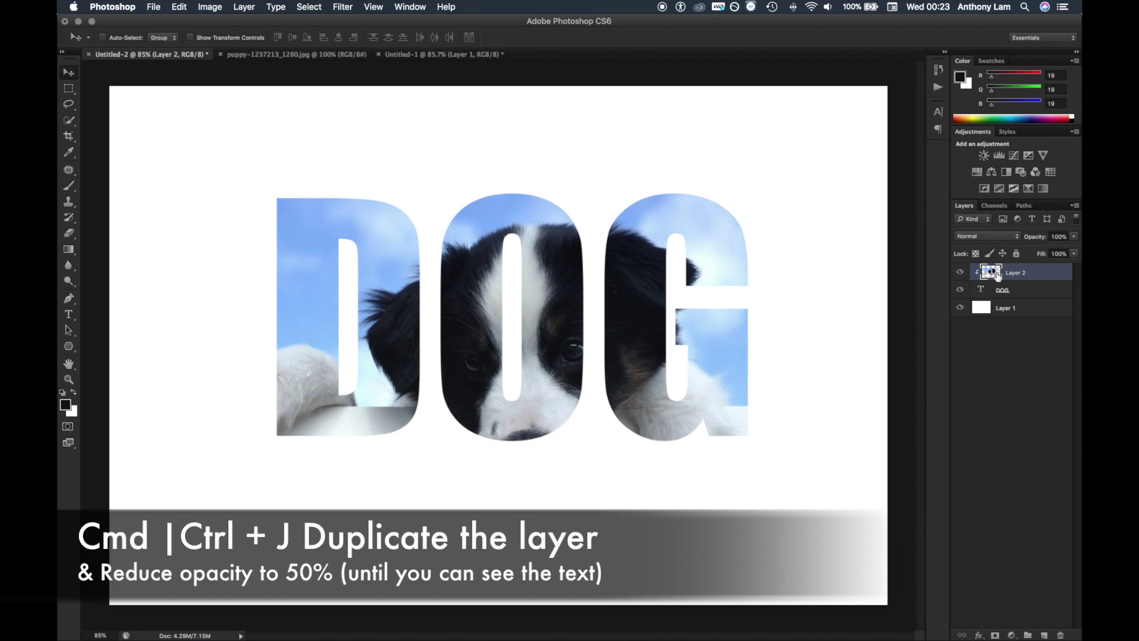
Duplicate the puppy layer and lower the copy's opacity to about 49%
{"action": "key", "text": "cmd+j"}
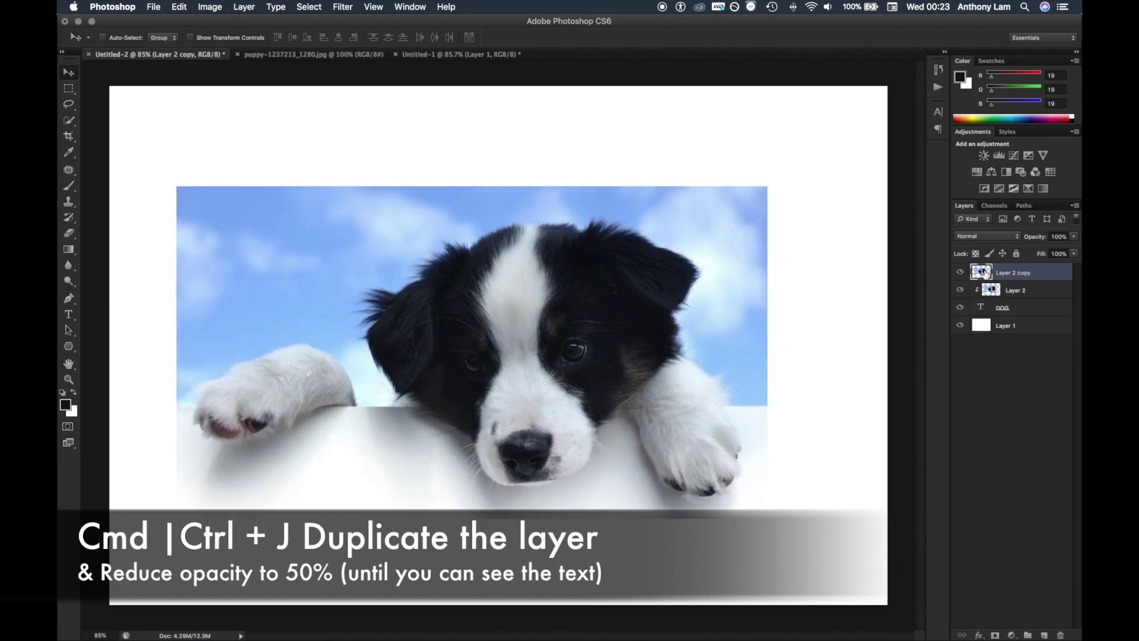
{"action": "left_click", "coordinate": [1074, 238]}
{"action": "left_click_drag", "start_coordinate": [1056, 252], "coordinate": [1048, 252]}
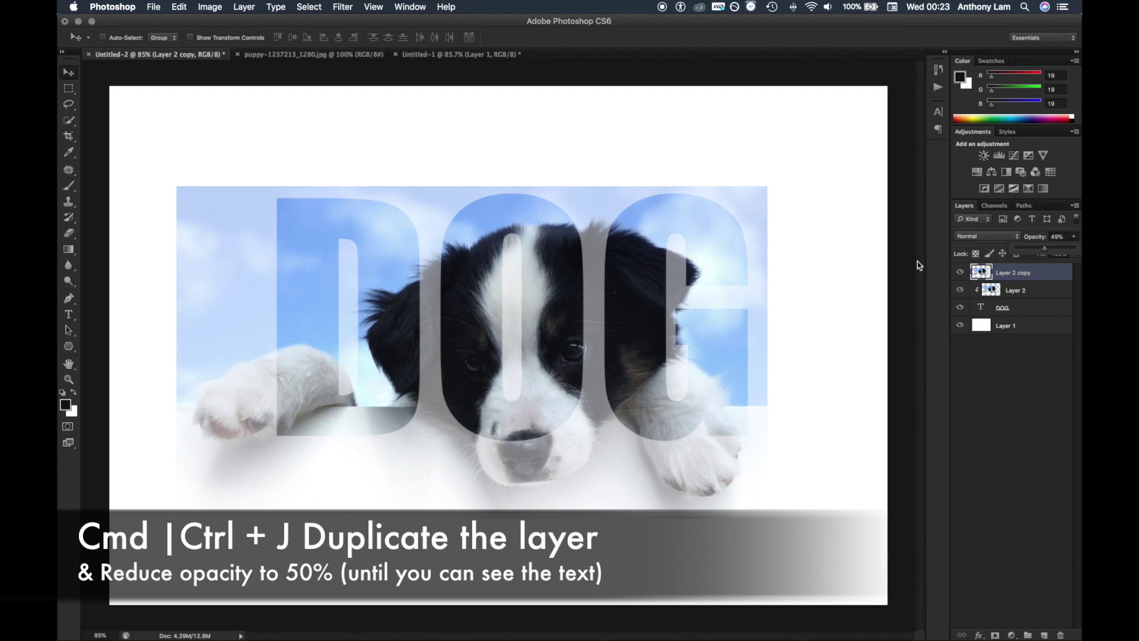
{"action": "left_click", "coordinate": [76, 122]}
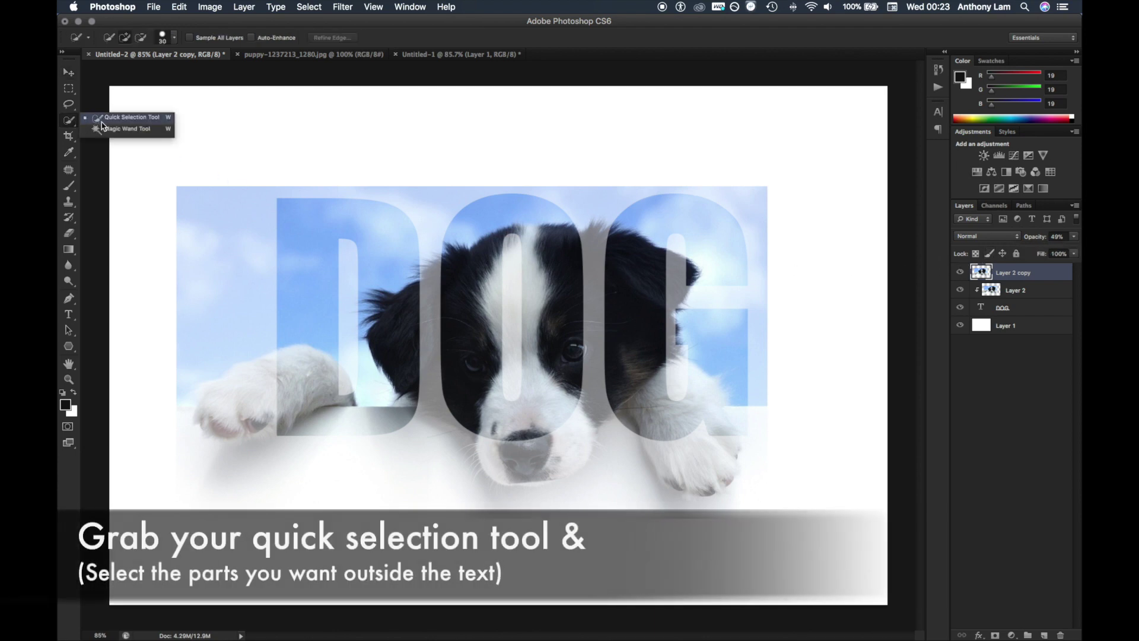
Quick-select the puppy's muzzle, nose and both front paws, then add a layer mask from it
{"action": "left_click", "coordinate": [121, 117]}
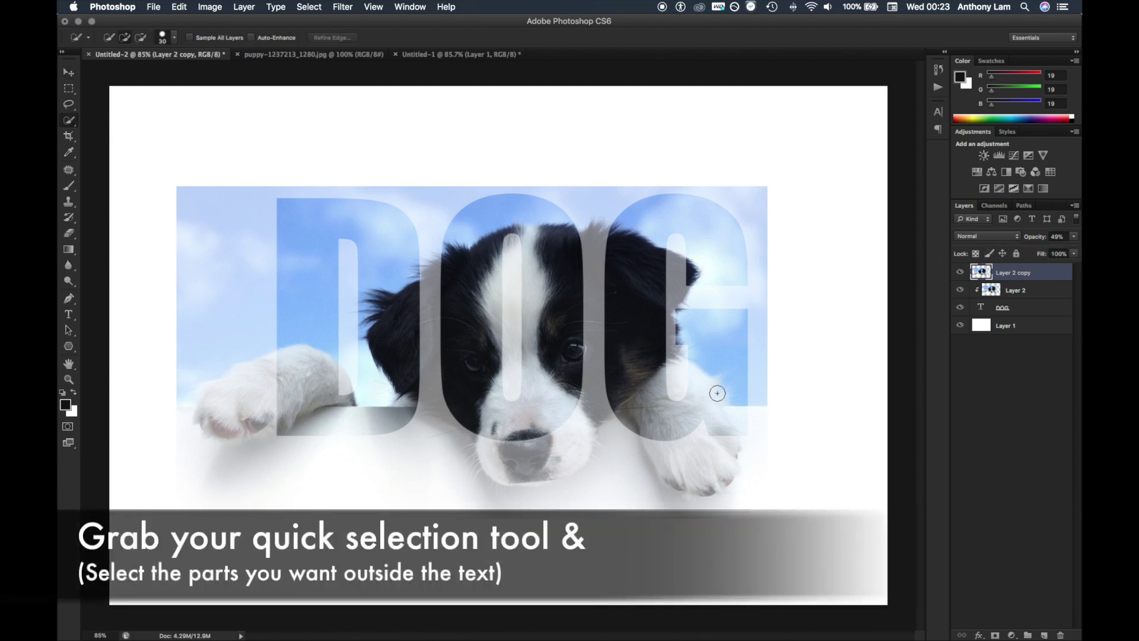
{"action": "mouse_move", "coordinate": [724, 443]}
{"action": "left_mouse_down"}
{"action": "mouse_move", "coordinate": [725, 462]}
{"action": "mouse_move", "coordinate": [706, 419]}
{"action": "left_mouse_up"}
{"action": "left_click_drag", "start_coordinate": [564, 437], "coordinate": [463, 415]}
{"action": "mouse_move", "coordinate": [279, 412]}
{"action": "left_mouse_down"}
{"action": "mouse_move", "coordinate": [216, 414]}
{"action": "mouse_move", "coordinate": [254, 376]}
{"action": "mouse_move", "coordinate": [258, 426]}
{"action": "left_mouse_up"}
{"action": "mouse_move", "coordinate": [468, 397]}
{"action": "left_mouse_down"}
{"action": "mouse_move", "coordinate": [423, 396]}
{"action": "mouse_move", "coordinate": [655, 374]}
{"action": "mouse_move", "coordinate": [612, 375]}
{"action": "left_mouse_up"}
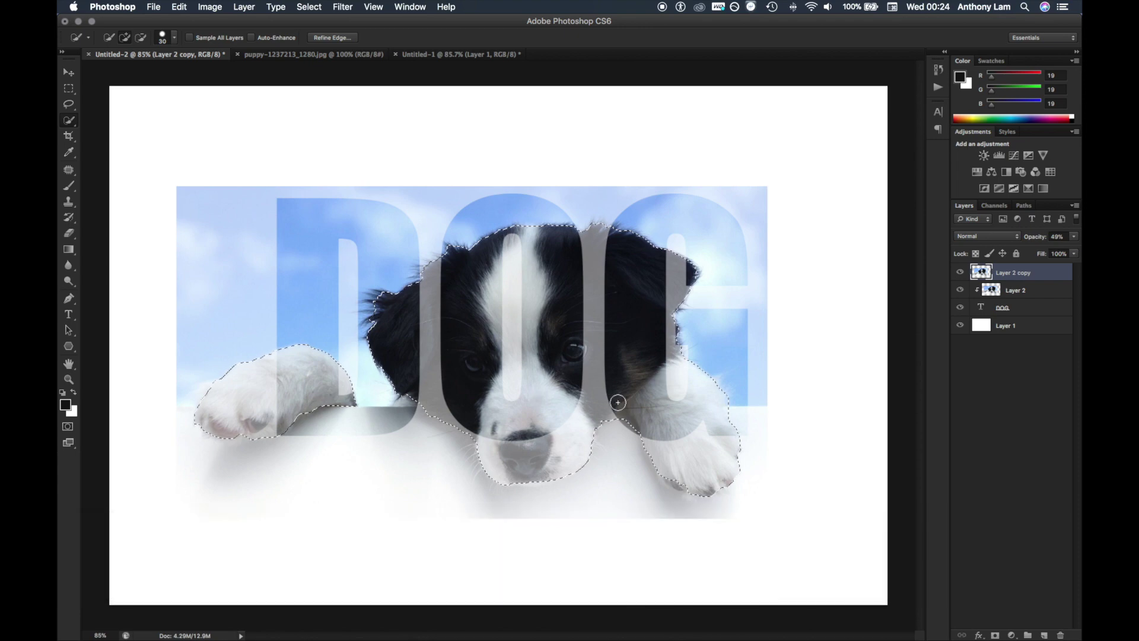
{"action": "left_click", "coordinate": [995, 635]}
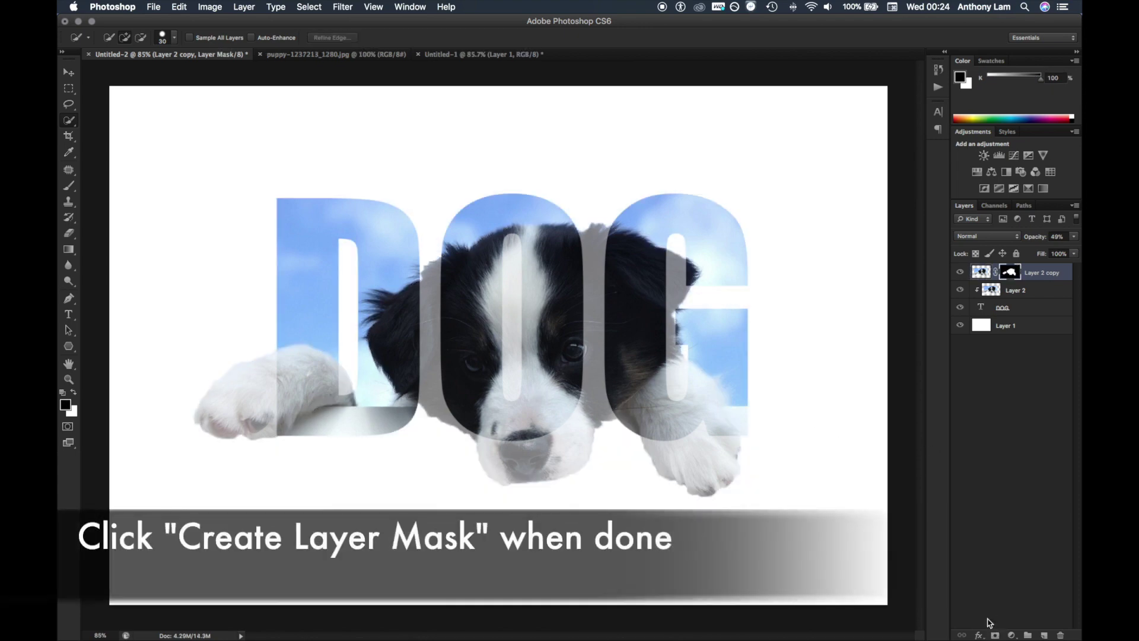
Raise the masked puppy copy's opacity to 100%
{"action": "left_click", "coordinate": [1074, 236]}
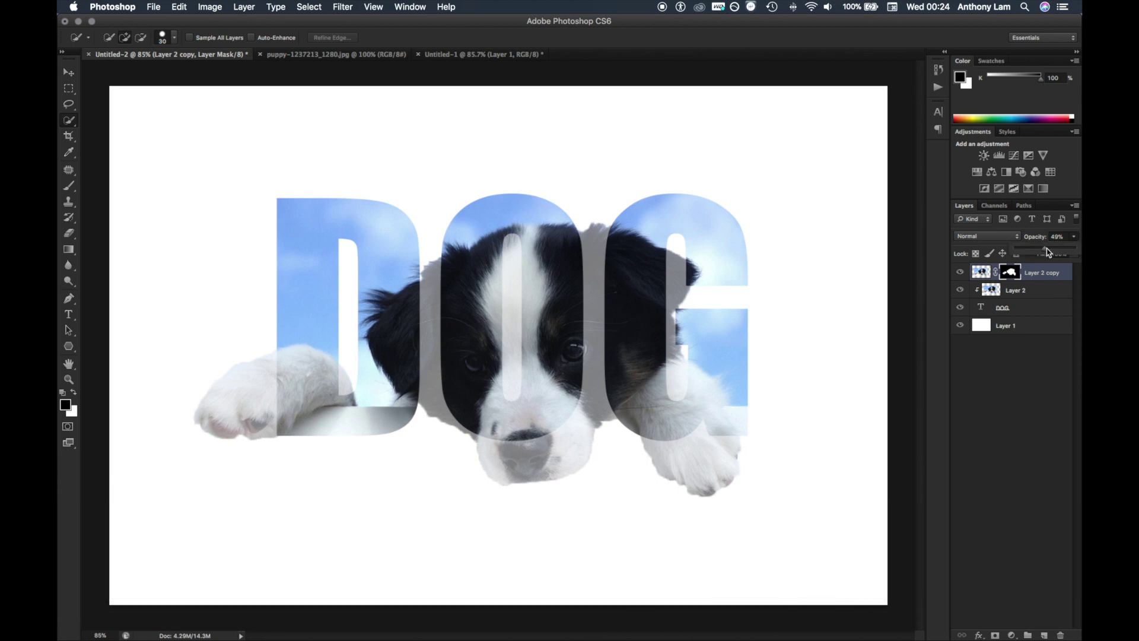
{"action": "left_click_drag", "start_coordinate": [1055, 253], "coordinate": [1072, 253]}
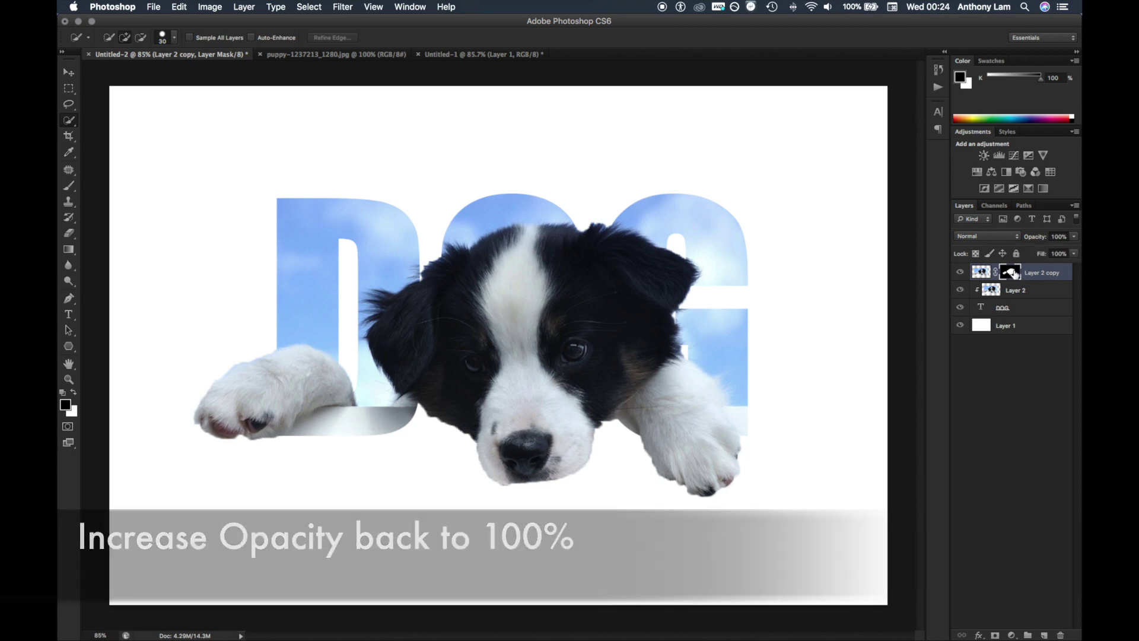
{"action": "right_click", "coordinate": [68, 186]}
Paint the mask at full opacity to hide the ear behind the O, the O's left edge and the O–G gap
{"action": "left_click", "coordinate": [113, 184]}
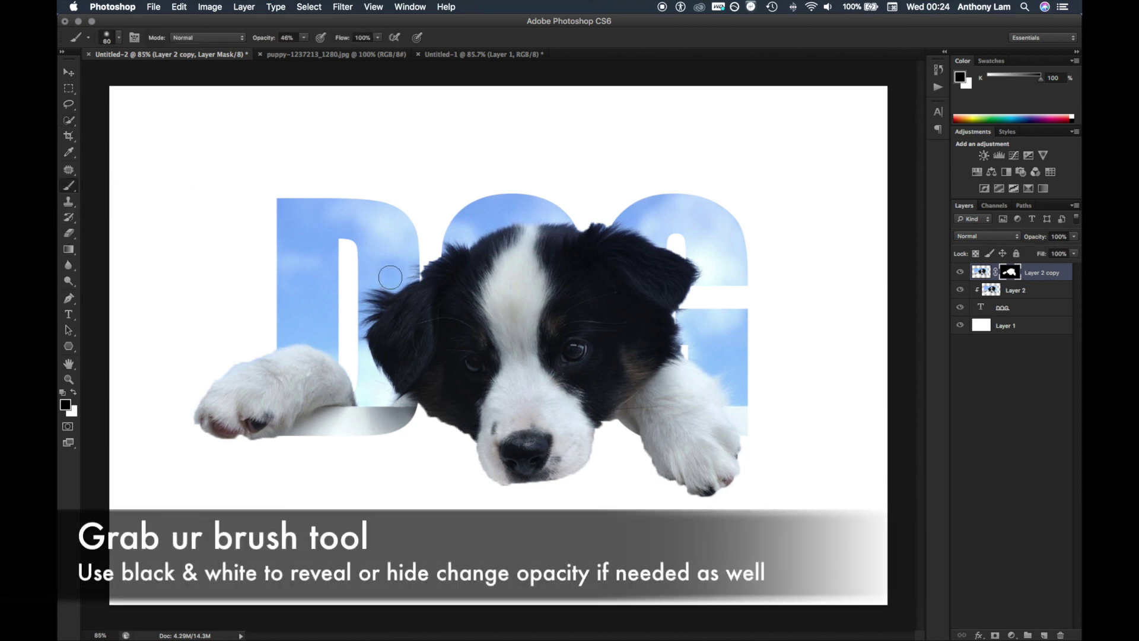
{"action": "left_click_drag", "start_coordinate": [429, 252], "coordinate": [432, 294]}
{"action": "left_click_drag", "start_coordinate": [304, 37], "coordinate": [378, 47]}
{"action": "left_click_drag", "start_coordinate": [433, 252], "coordinate": [454, 428]}
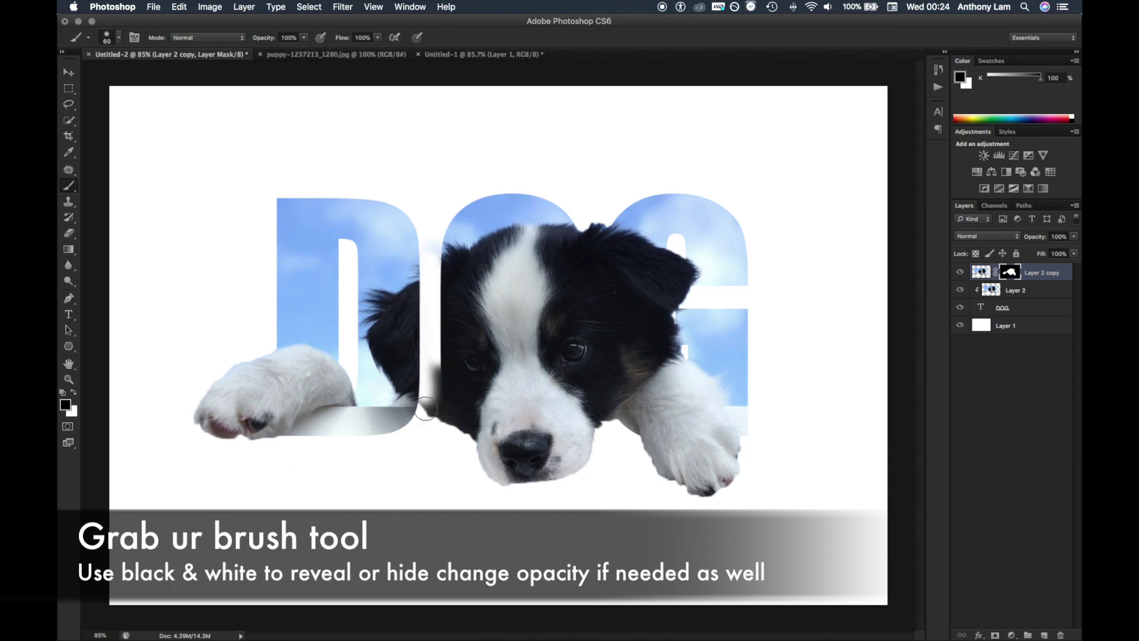
{"action": "left_click_drag", "start_coordinate": [606, 252], "coordinate": [609, 422]}
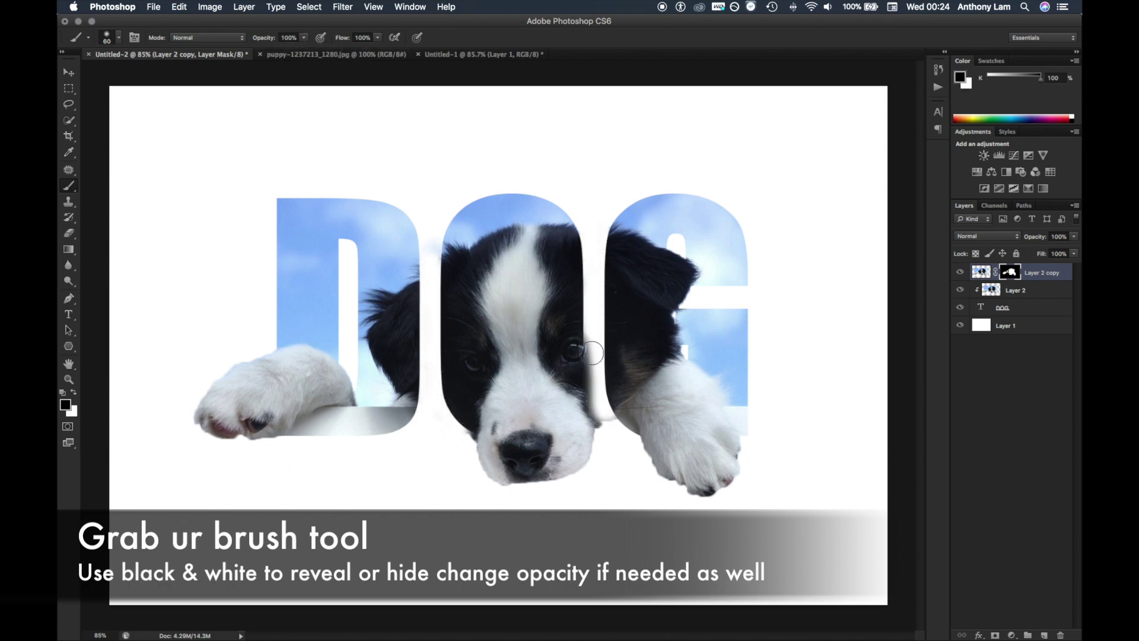
Brush at about 55% opacity to softly reveal fur in the O–G gap below the nose
{"action": "left_click_drag", "start_coordinate": [304, 37], "coordinate": [277, 53]}
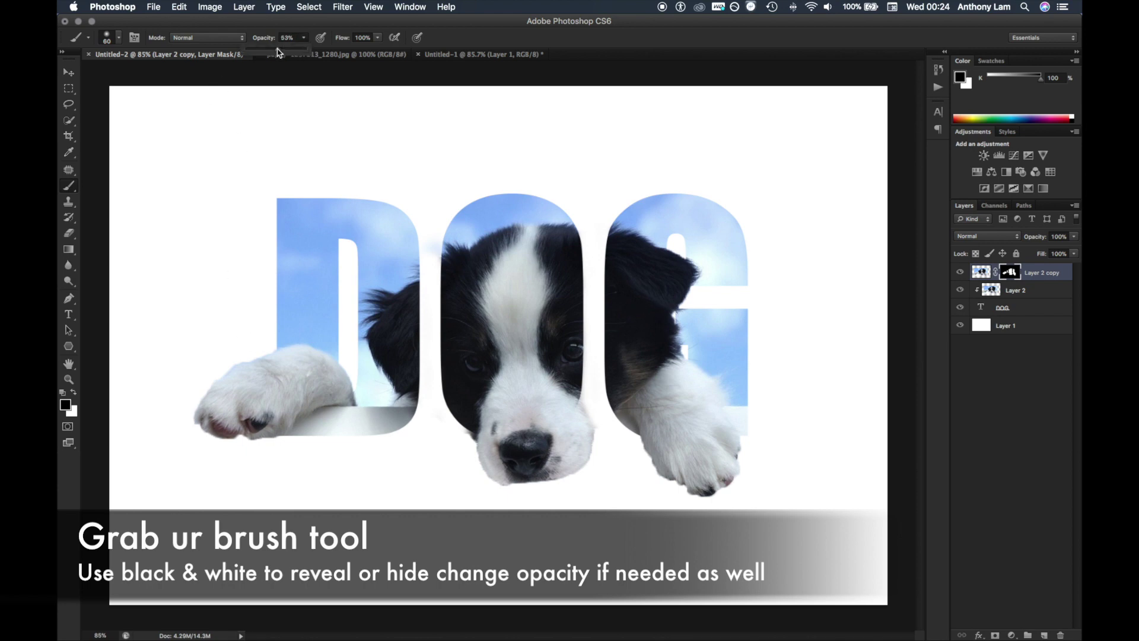
{"action": "left_click", "coordinate": [261, 345]}
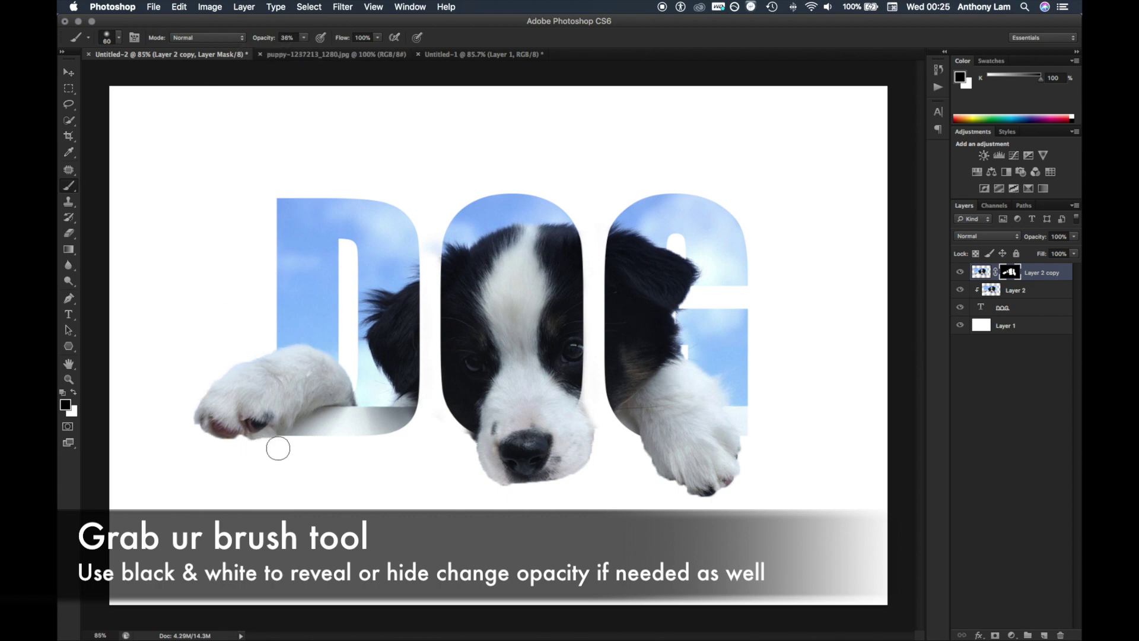
{"action": "key", "text": "x"}
{"action": "left_click_drag", "start_coordinate": [590, 385], "coordinate": [605, 424]}
{"action": "key", "text": "x"}
{"action": "key", "text": "x"}
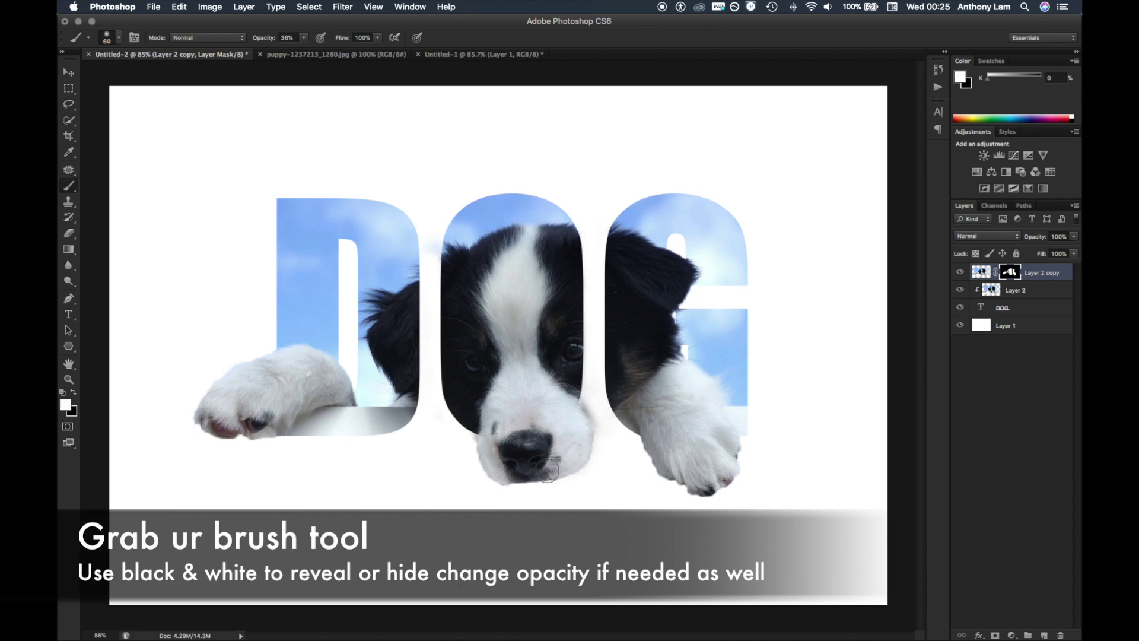
{"action": "key", "text": "0"}
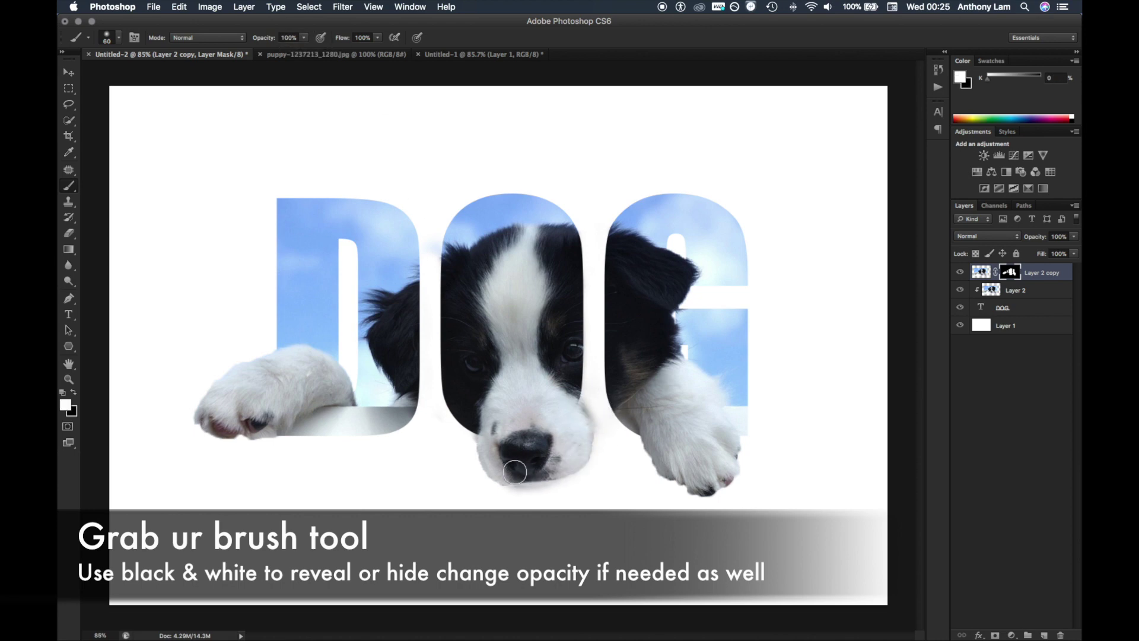
{"action": "mouse_move", "coordinate": [560, 462]}
{"action": "left_mouse_down"}
{"action": "mouse_move", "coordinate": [606, 299]}
{"action": "mouse_move", "coordinate": [603, 237]}
{"action": "mouse_move", "coordinate": [594, 410]}
{"action": "mouse_move", "coordinate": [614, 387]}
{"action": "left_mouse_up"}
Touch up the mask around the G, hiding fur in its opening and revealing fur over its bar
{"action": "key", "text": "x"}
{"action": "left_click_drag", "start_coordinate": [676, 297], "coordinate": [672, 306]}
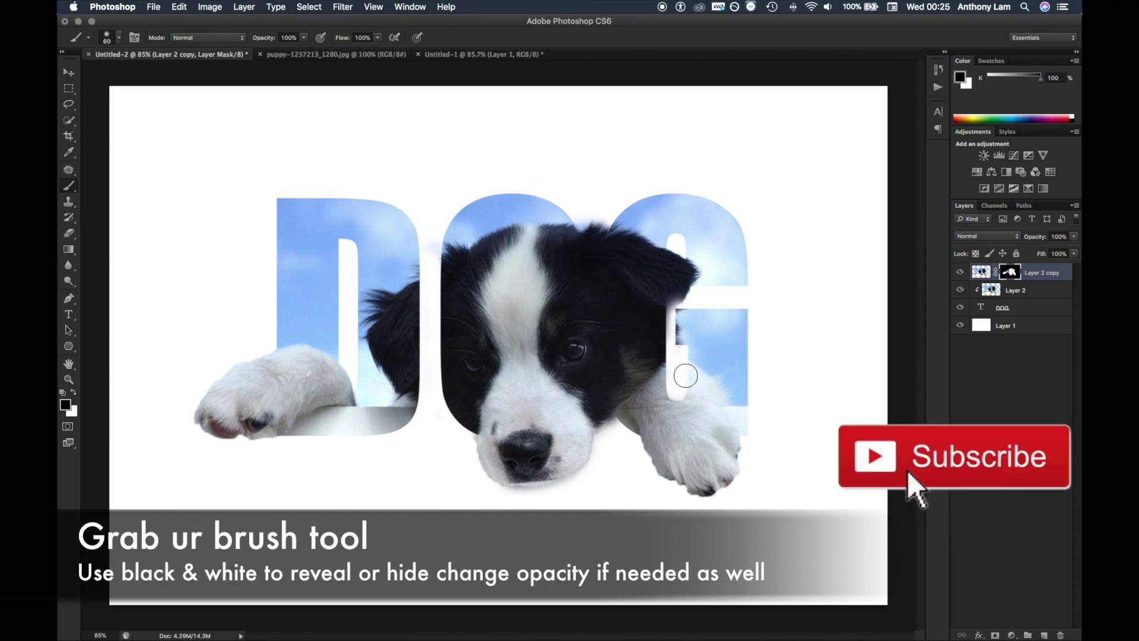
{"action": "key", "text": "x"}
{"action": "mouse_move", "coordinate": [682, 356]}
{"action": "left_mouse_down"}
{"action": "mouse_move", "coordinate": [688, 395]}
{"action": "mouse_move", "coordinate": [755, 429]}
{"action": "left_mouse_up"}
{"action": "key", "text": "x"}
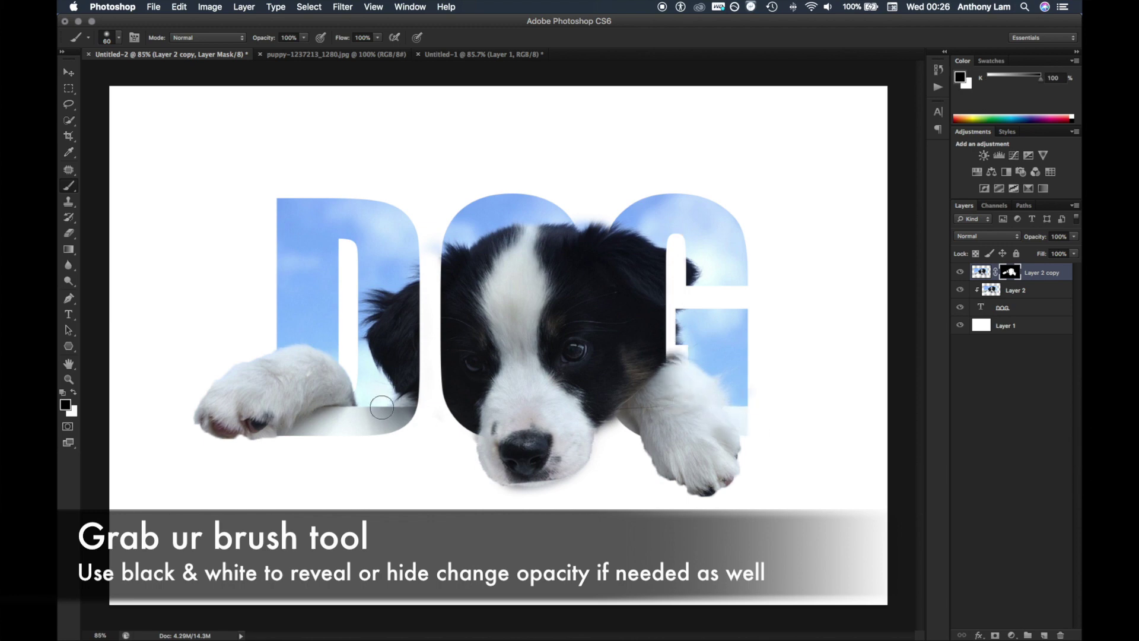
{"action": "key", "text": "x"}
{"action": "mouse_move", "coordinate": [700, 262]}
{"action": "left_mouse_down"}
{"action": "mouse_move", "coordinate": [682, 256]}
{"action": "mouse_move", "coordinate": [648, 330]}
{"action": "mouse_move", "coordinate": [676, 347]}
{"action": "mouse_move", "coordinate": [677, 310]}
{"action": "left_mouse_up"}
{"action": "key", "text": "x"}
{"action": "key", "text": "x"}
{"action": "mouse_move", "coordinate": [677, 356]}
{"action": "left_mouse_down"}
{"action": "mouse_move", "coordinate": [667, 261]}
{"action": "mouse_move", "coordinate": [686, 330]}
{"action": "left_mouse_up"}
{"action": "key", "text": "x"}
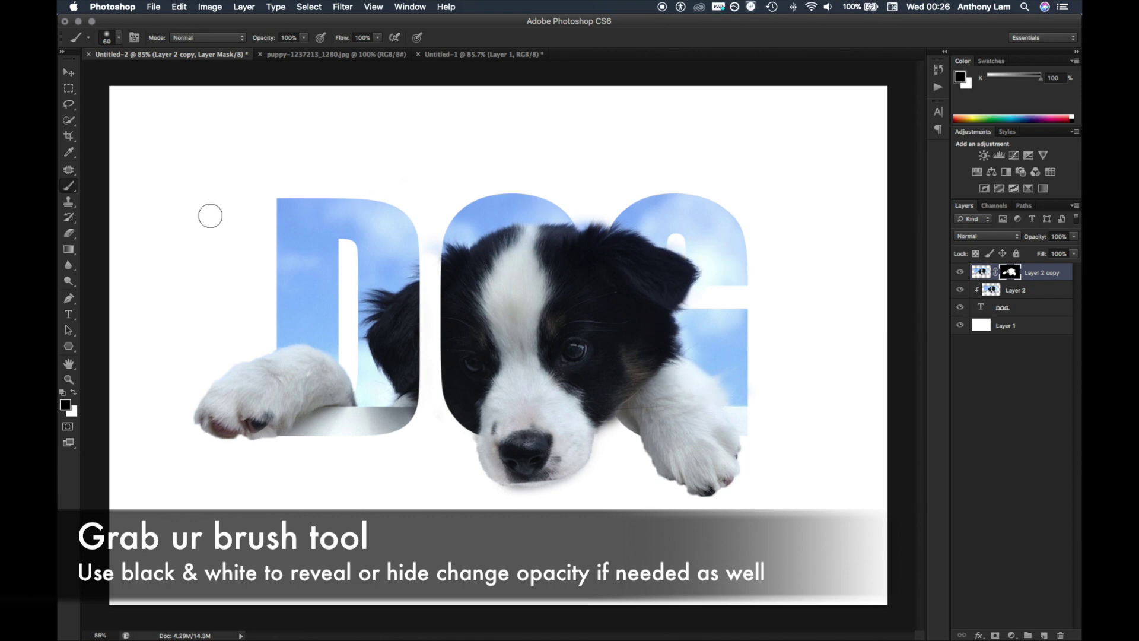
{"action": "left_click", "coordinate": [69, 250]}
Fill background Layer 1 with a gray-to-white vertical gradient at 50% opacity, in several passes
{"action": "left_click", "coordinate": [122, 246]}
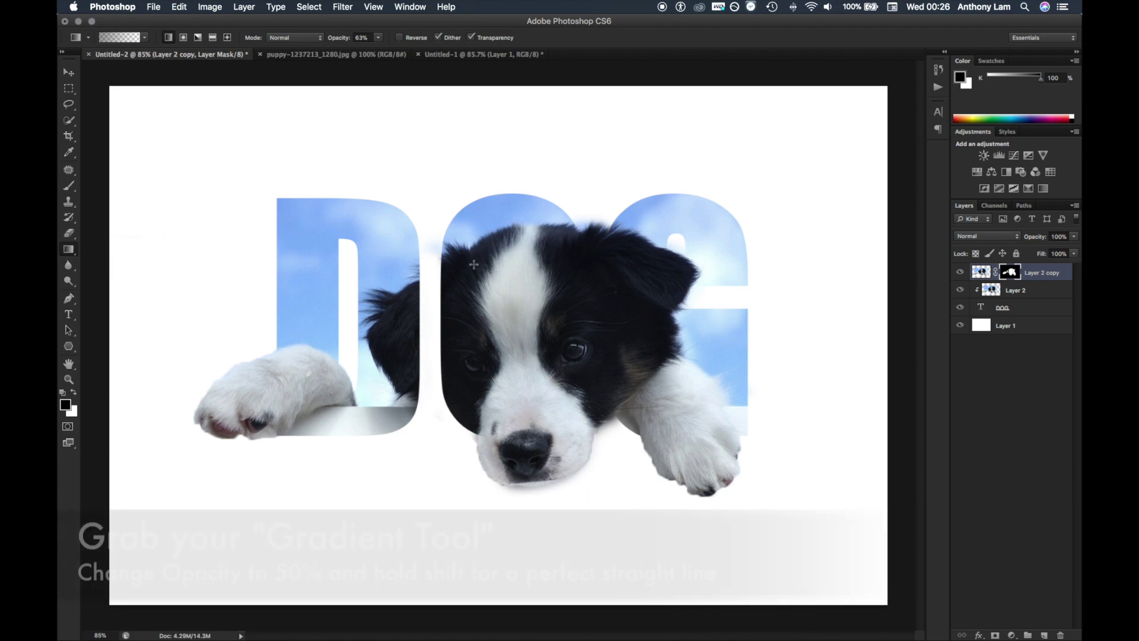
{"action": "left_click", "coordinate": [980, 326]}
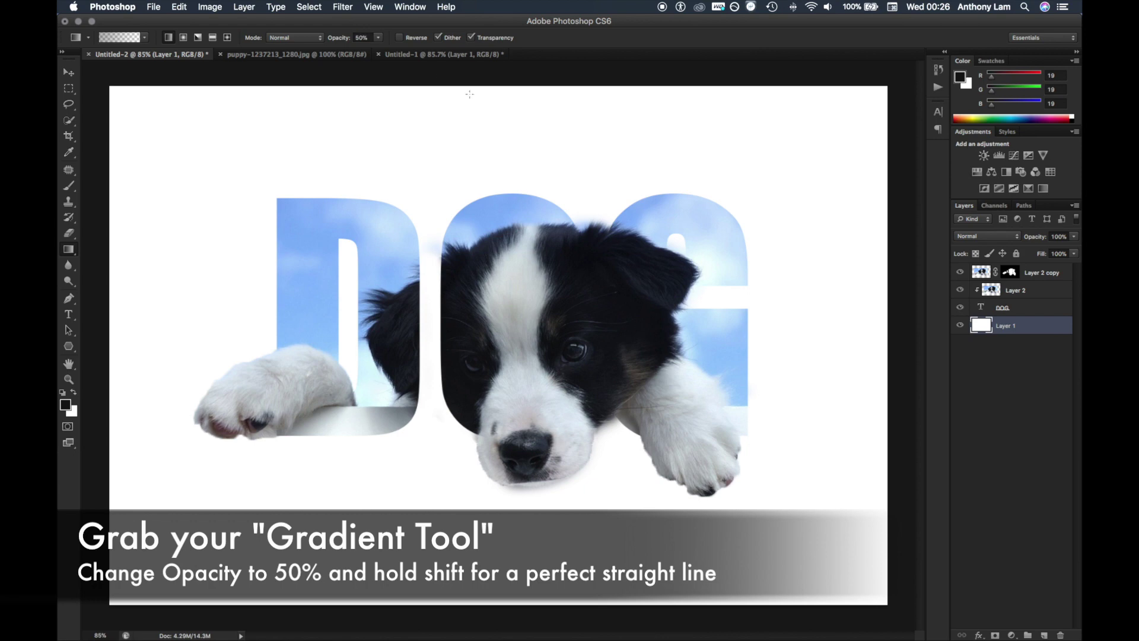
{"action": "left_click_drag", "start_coordinate": [507, 106], "coordinate": [507, 393]}
{"action": "left_click_drag", "start_coordinate": [510, 407], "coordinate": [510, 407]}
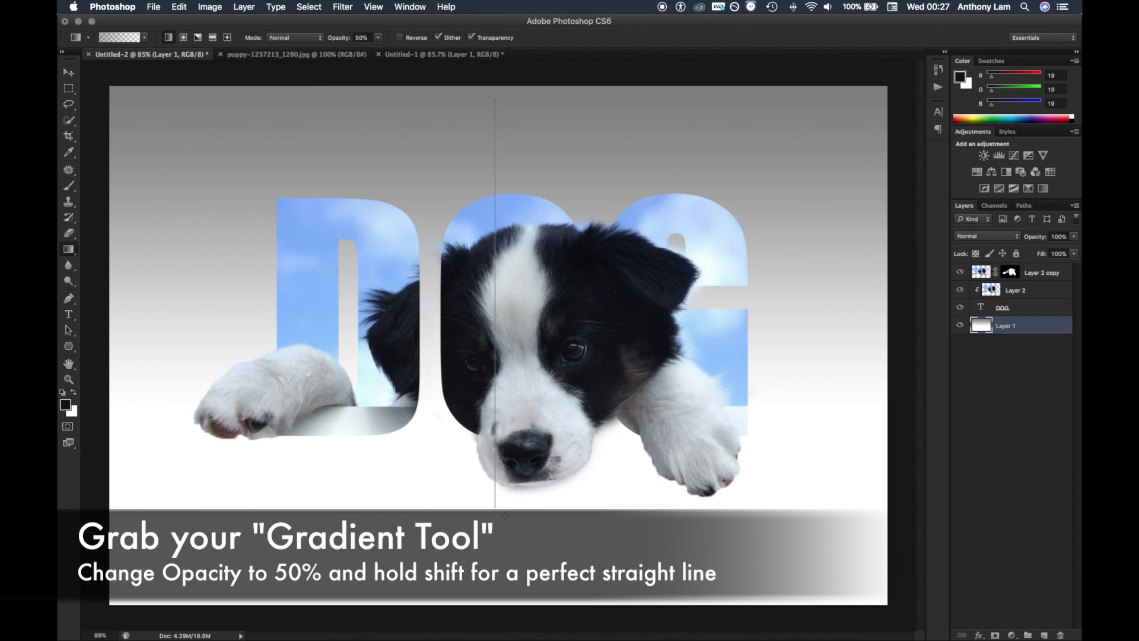
{"action": "left_click_drag", "start_coordinate": [504, 515], "coordinate": [514, 493]}
{"action": "left_click_drag", "start_coordinate": [504, 133], "coordinate": [504, 503]}
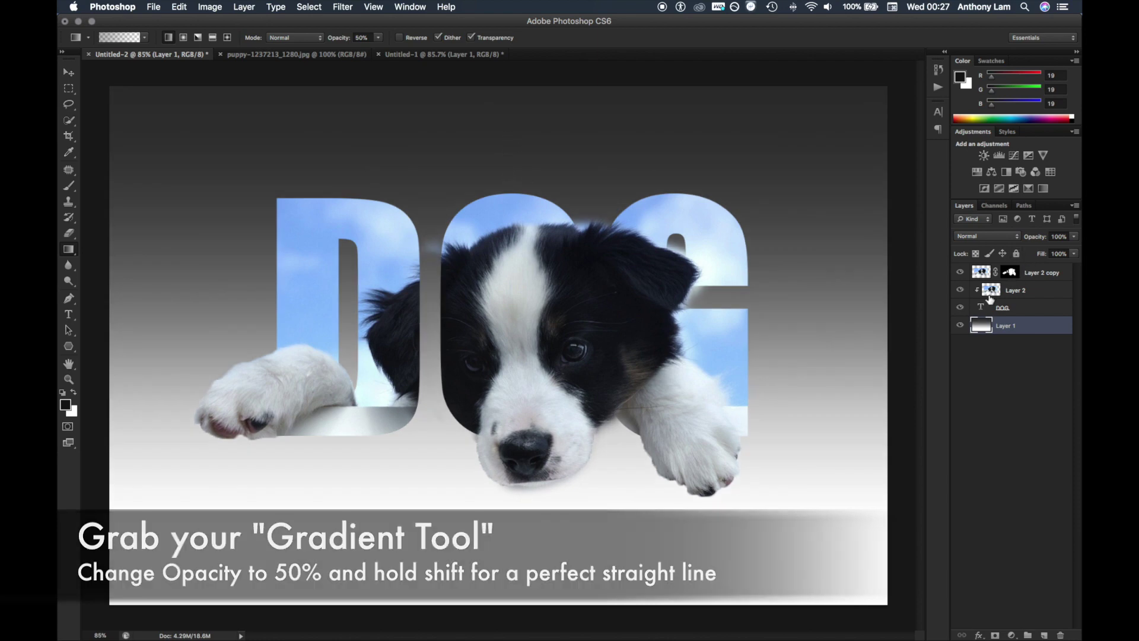
{"action": "left_click", "coordinate": [1027, 311]}
Enable Bevel & Emboss on the DOG layer with a depth of 1%
{"action": "right_click", "coordinate": [1026, 311]}
{"action": "left_click", "coordinate": [961, 235]}
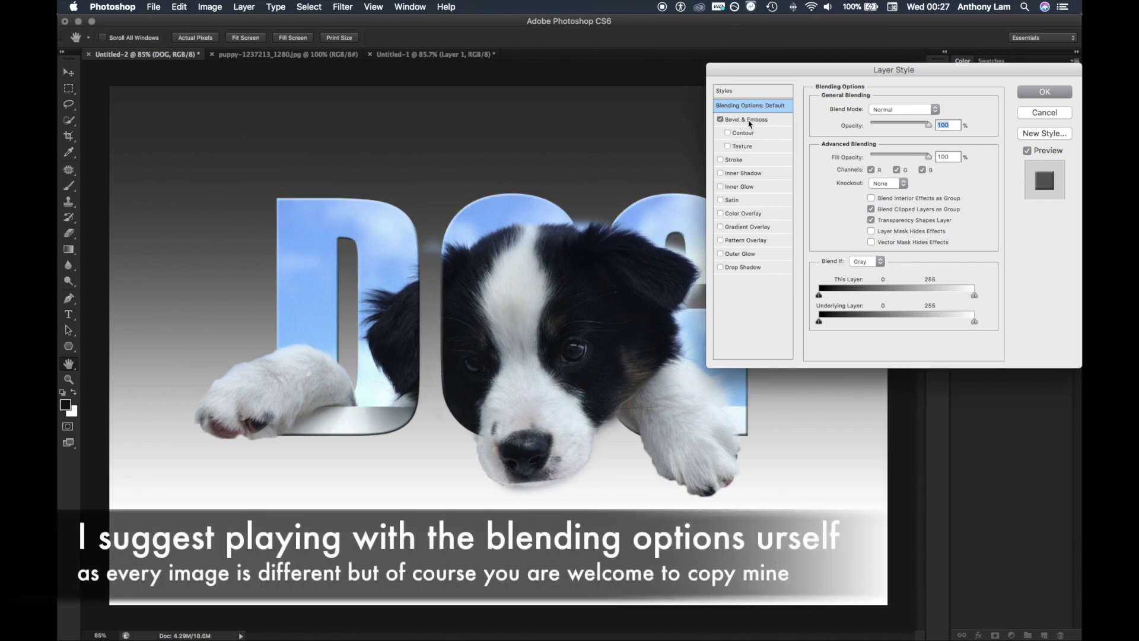
{"action": "left_click", "coordinate": [739, 120]}
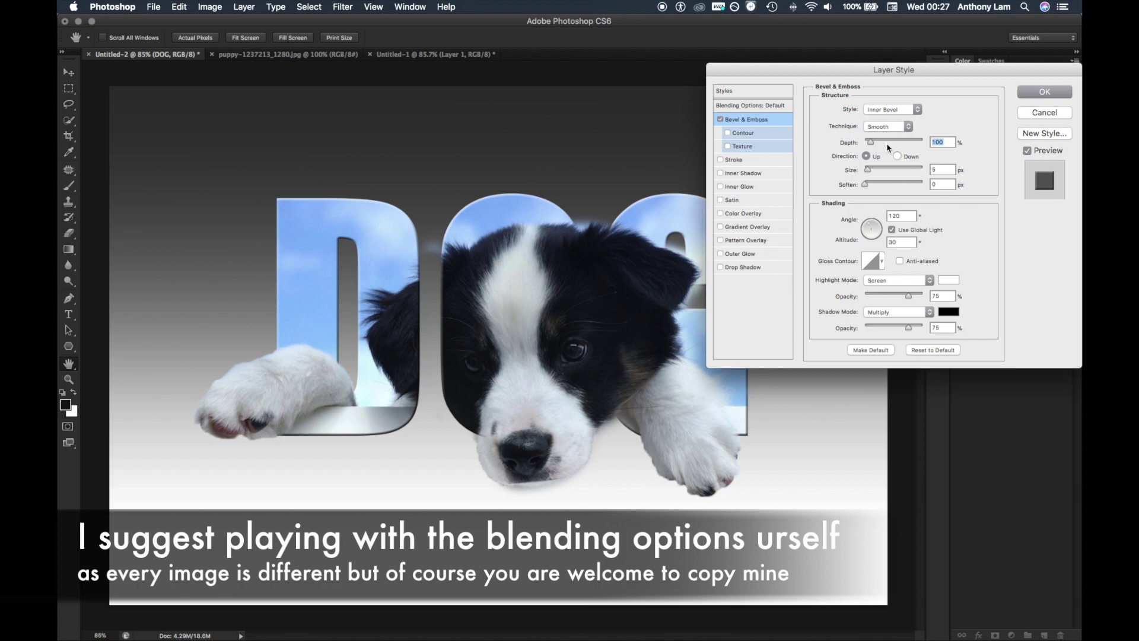
{"action": "left_click", "coordinate": [948, 142]}
{"action": "key", "text": "BackSpace"}
{"action": "key", "text": "BackSpace"}
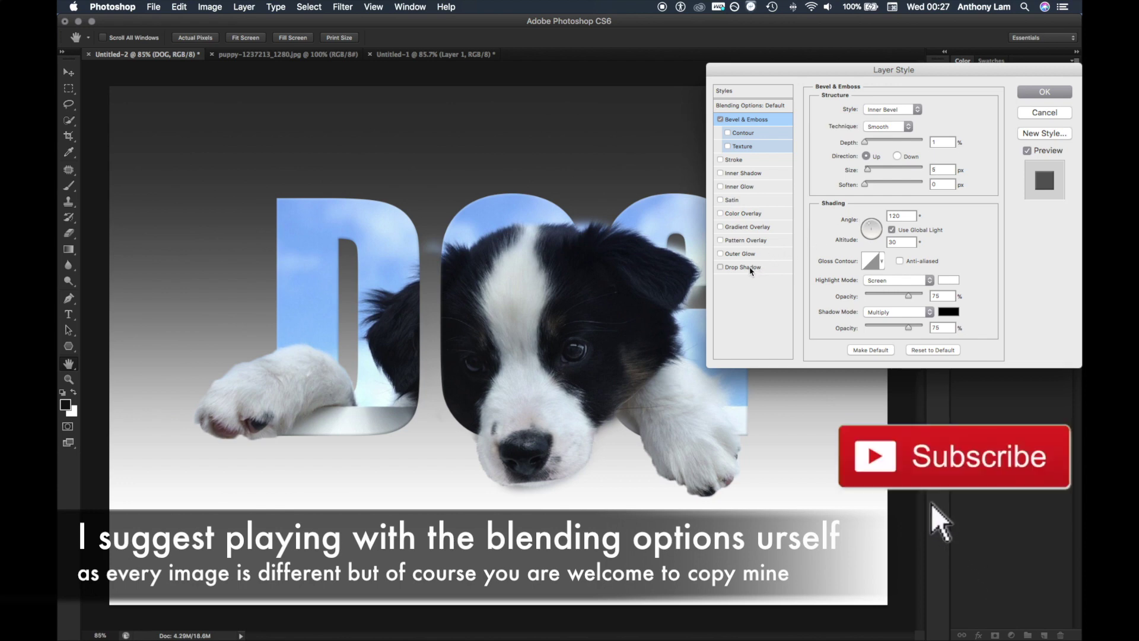
Add a Drop Shadow at 1 px distance and apply both layer styles
{"action": "left_click", "coordinate": [750, 268]}
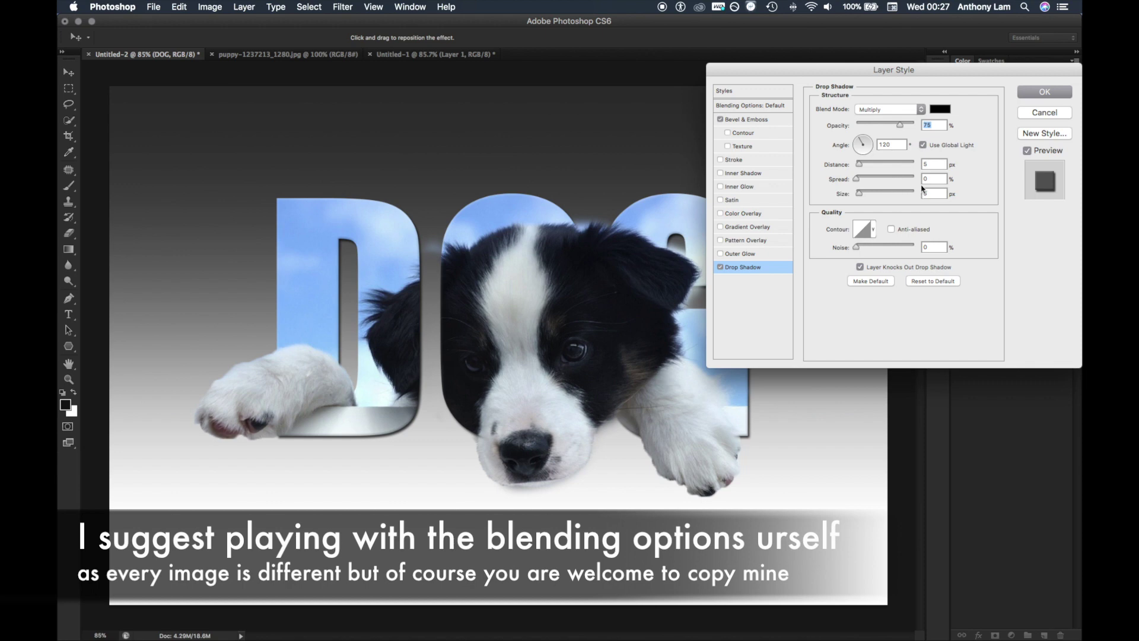
{"action": "left_click", "coordinate": [934, 165]}
{"action": "type", "text": "1"}
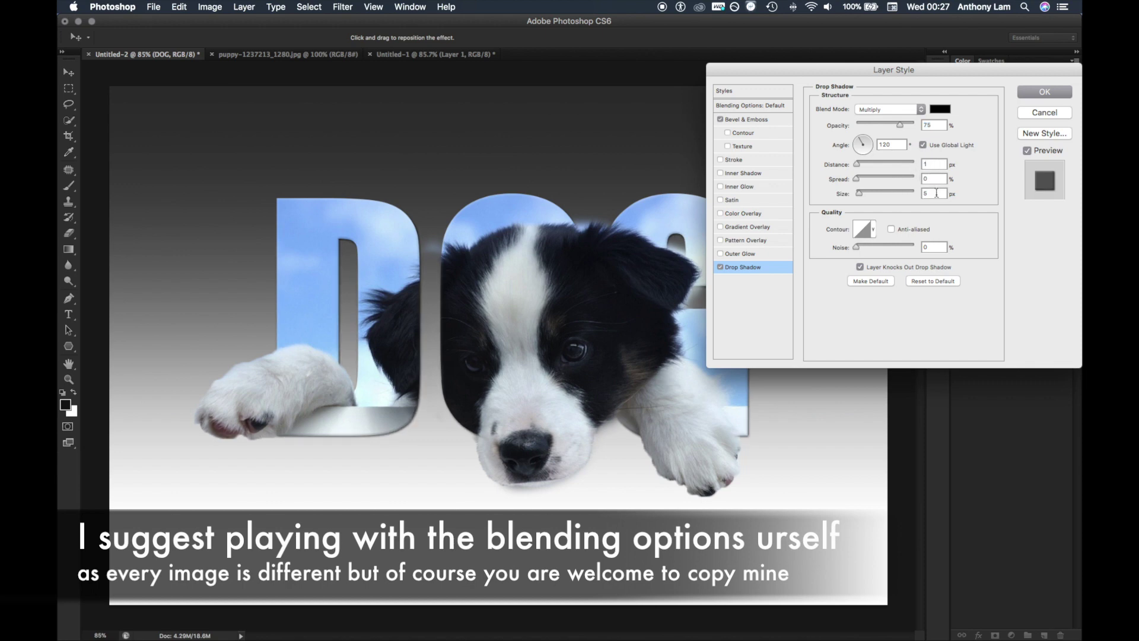
{"action": "type", "text": "1"}
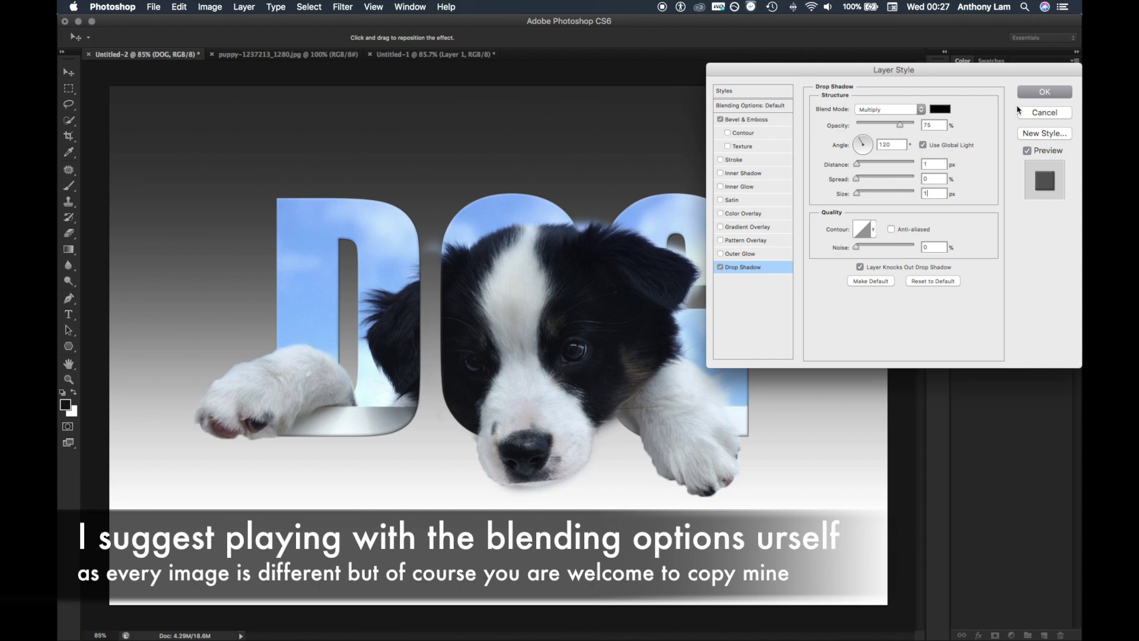
{"action": "key", "text": "Return"}
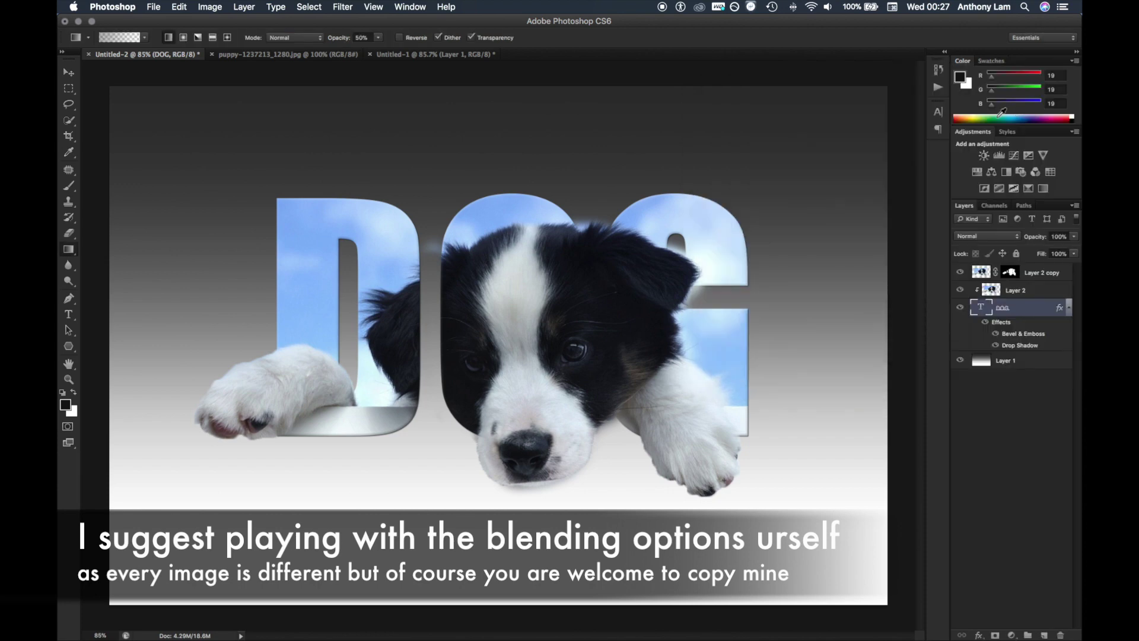